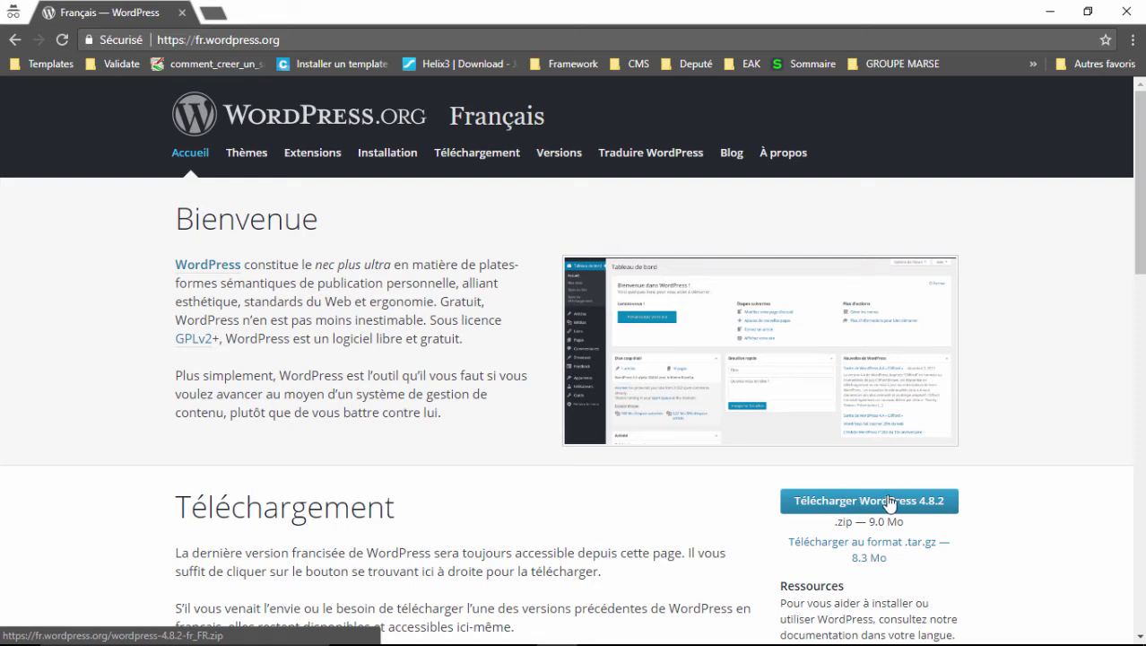
Extract wordpress-4.8.2-fr_FR.zip in place inside C:\wamp64\www\cms with Extract Here.
mouse_move(558, 633)
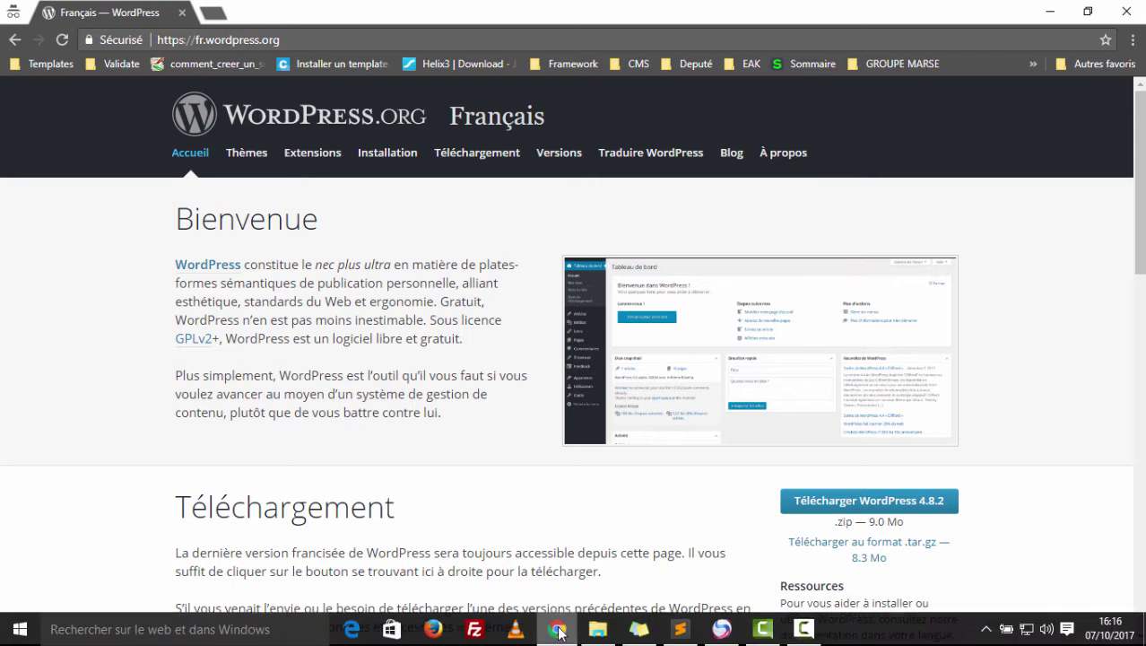
left_click(597, 629)
left_click_drag(404, 170, 332, 109)
left_click(354, 205)
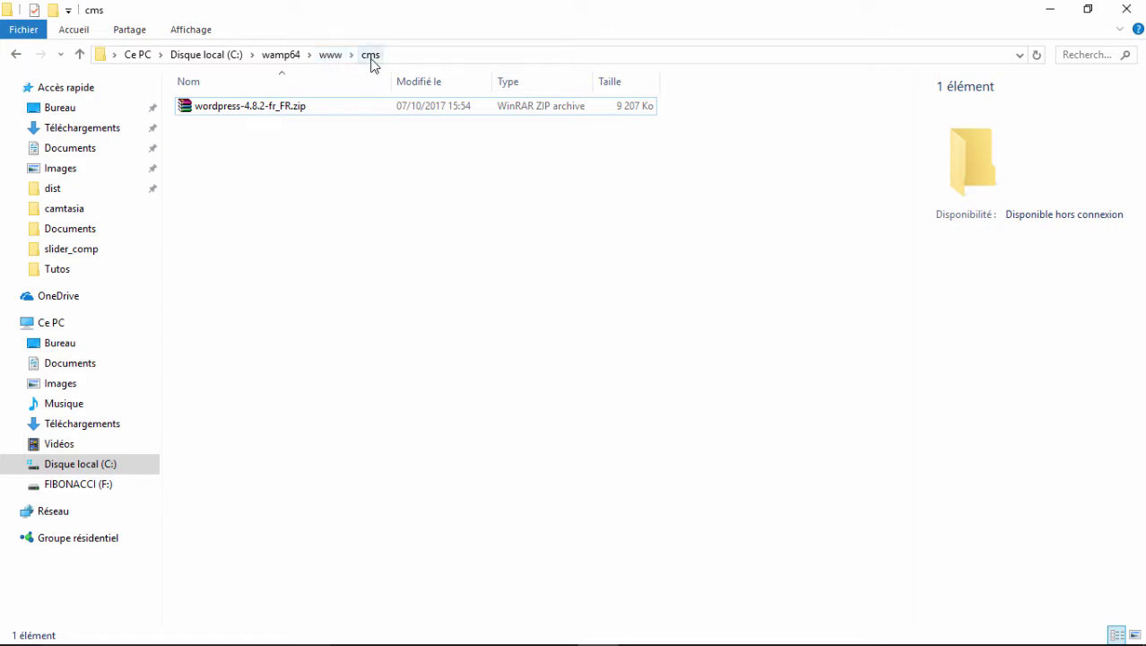
left_click(330, 59)
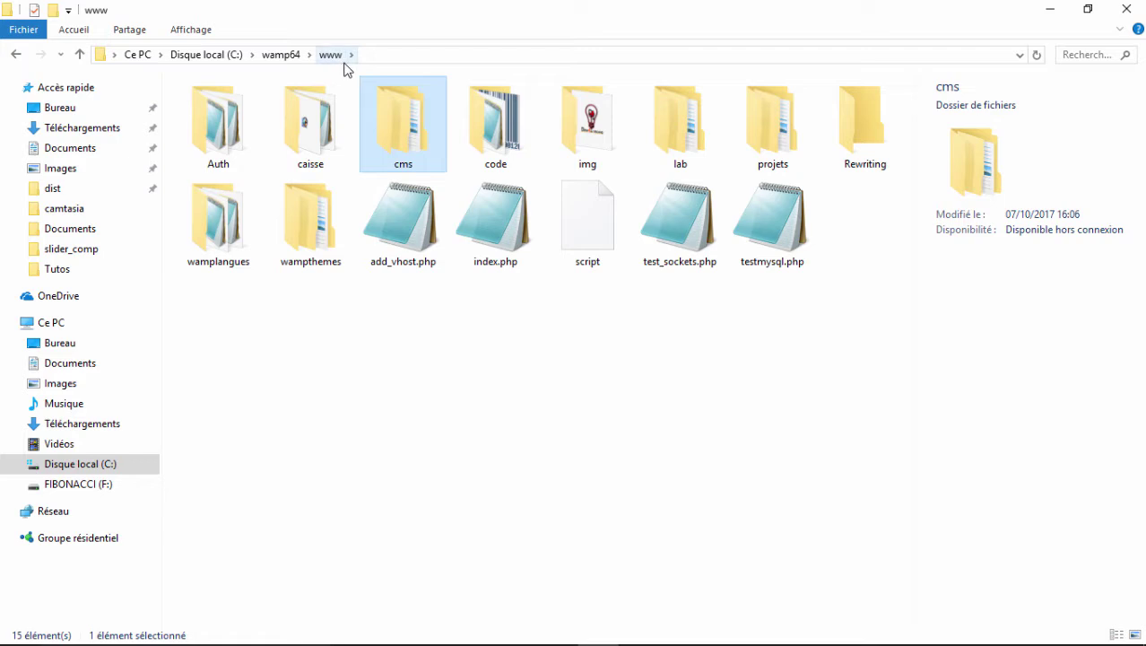
double_click(408, 135)
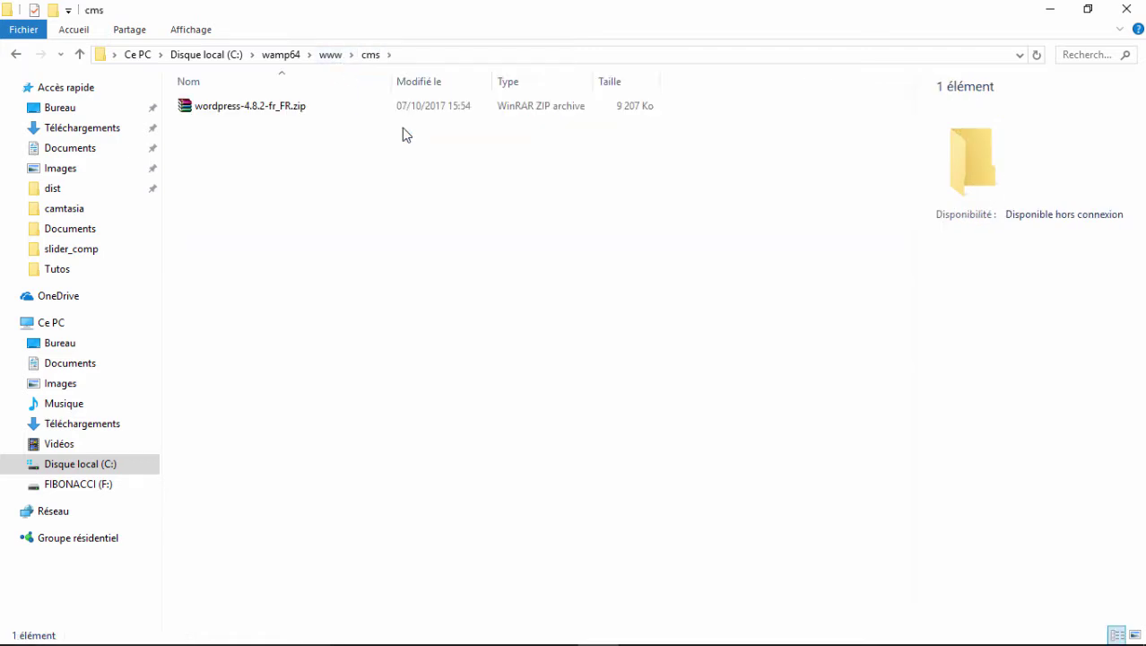
left_click(281, 106)
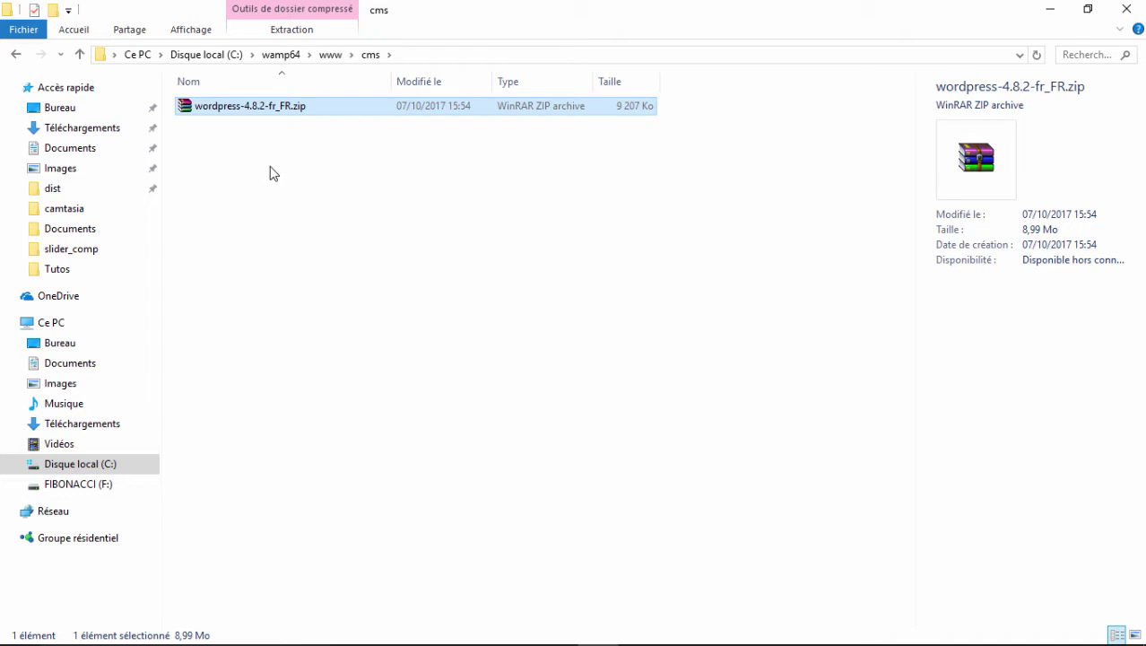
left_click(270, 172)
right_click(249, 108)
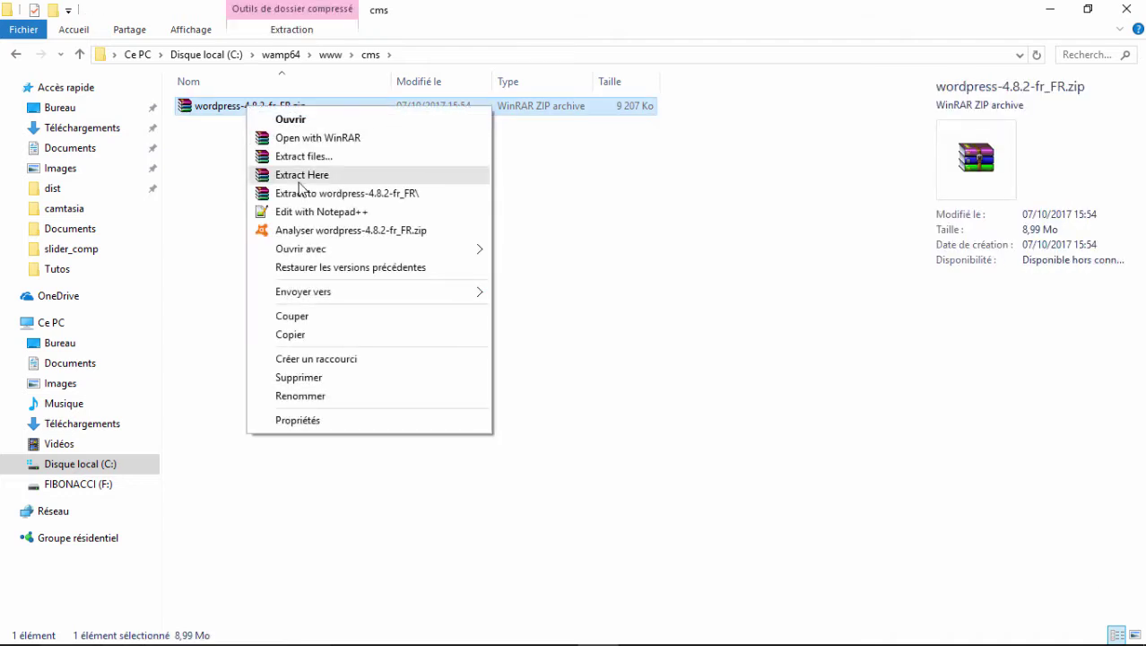
left_click(298, 180)
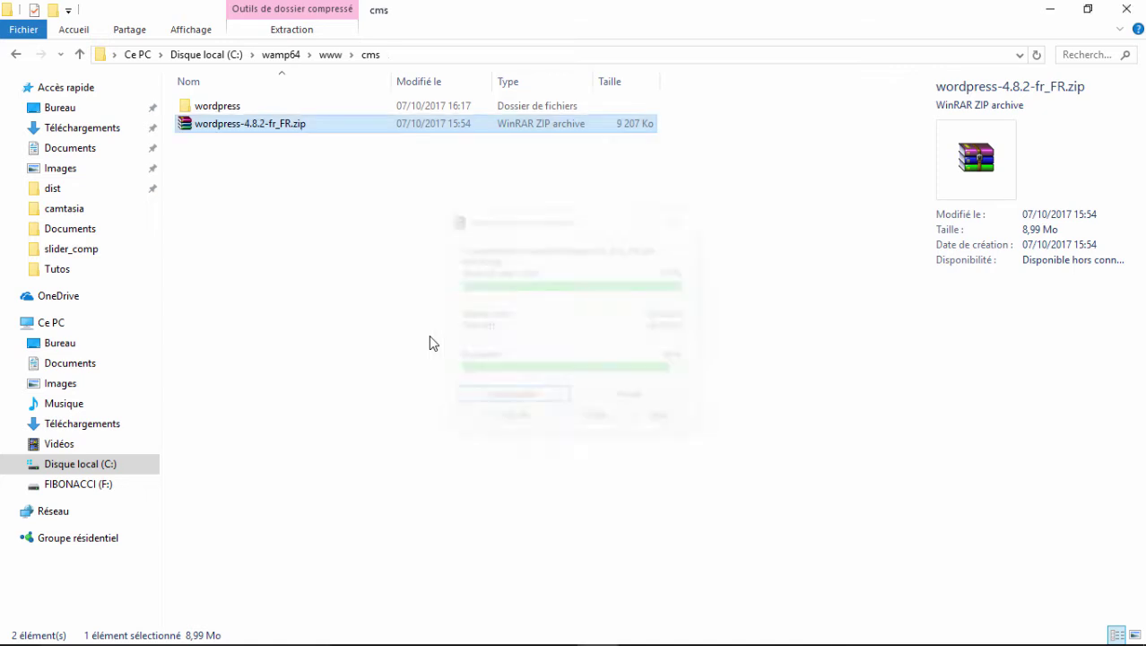
Confirm the new wordpress folder, check WampServer in the system tray, and return to Chrome.
left_click(335, 179)
left_click(265, 112)
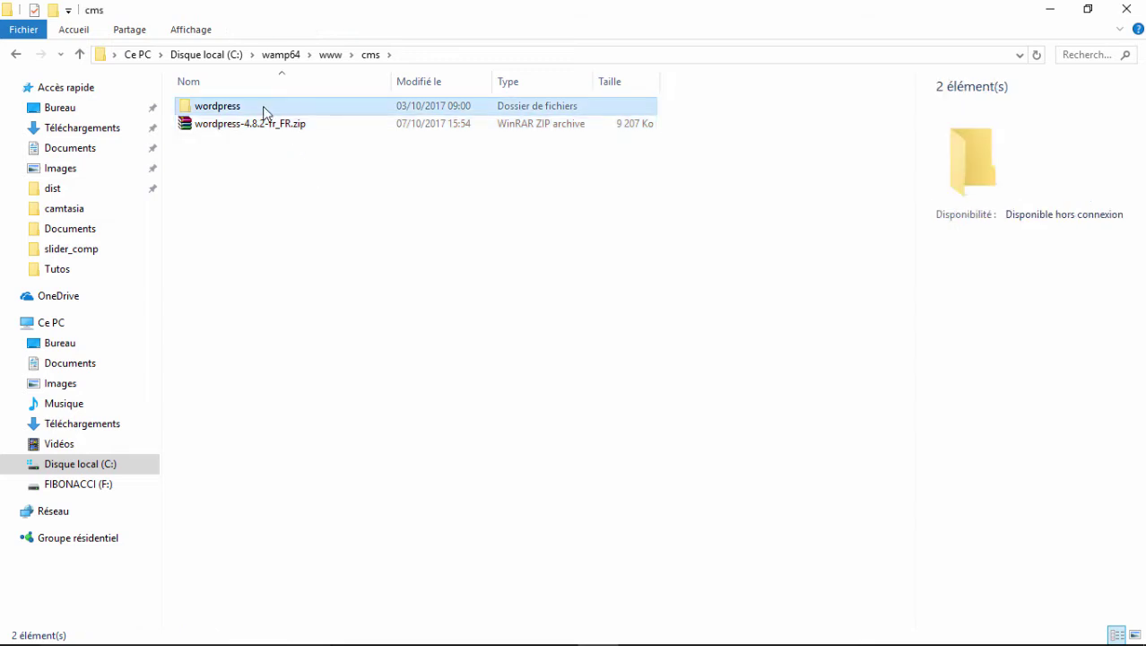
left_click(339, 228)
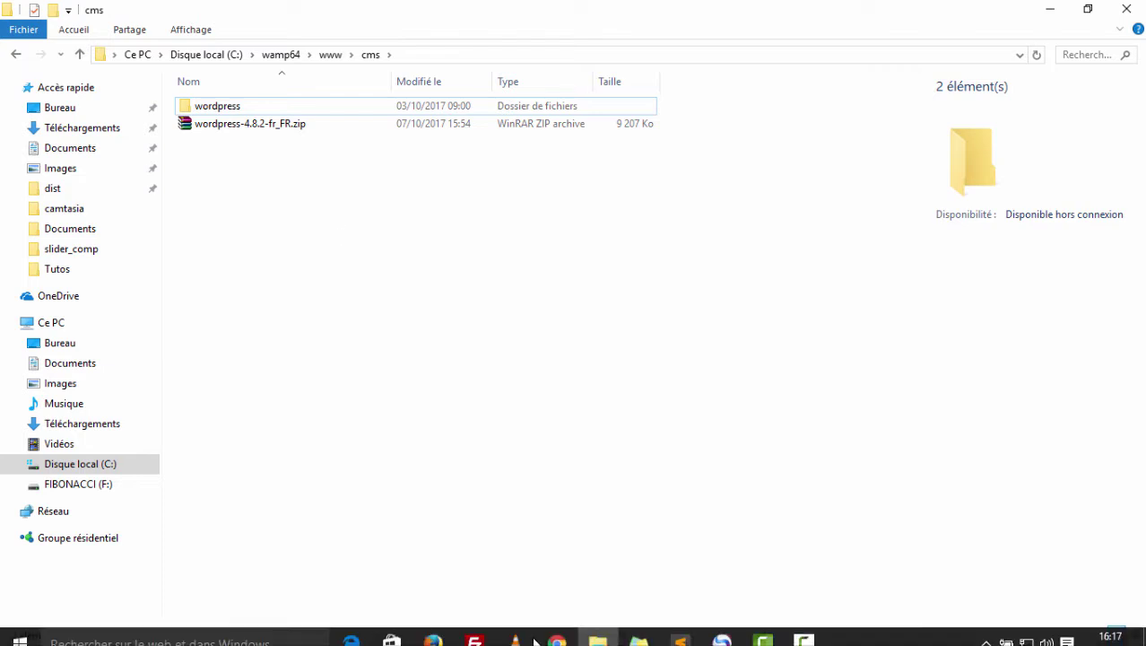
mouse_move(476, 638)
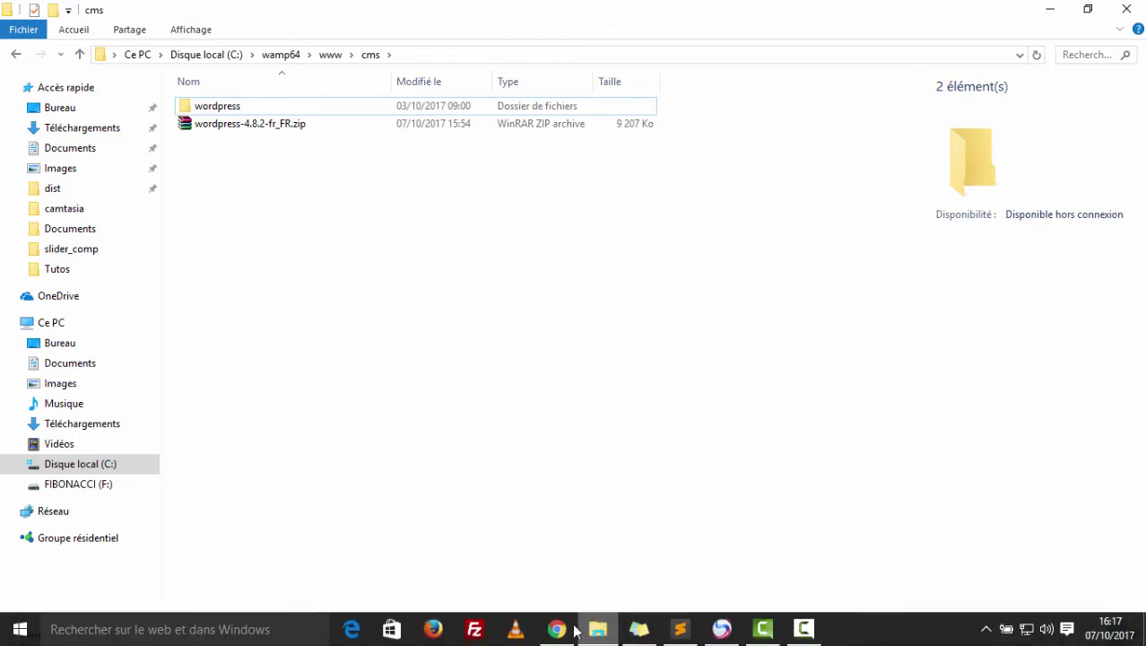
left_click(987, 629)
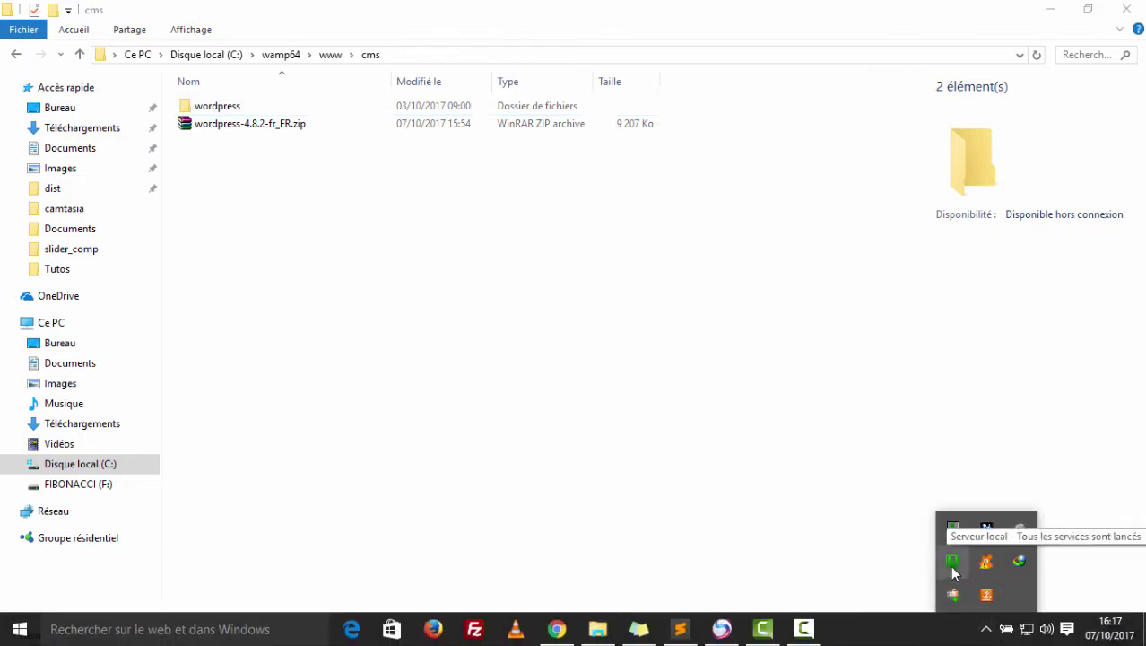
left_click(724, 524)
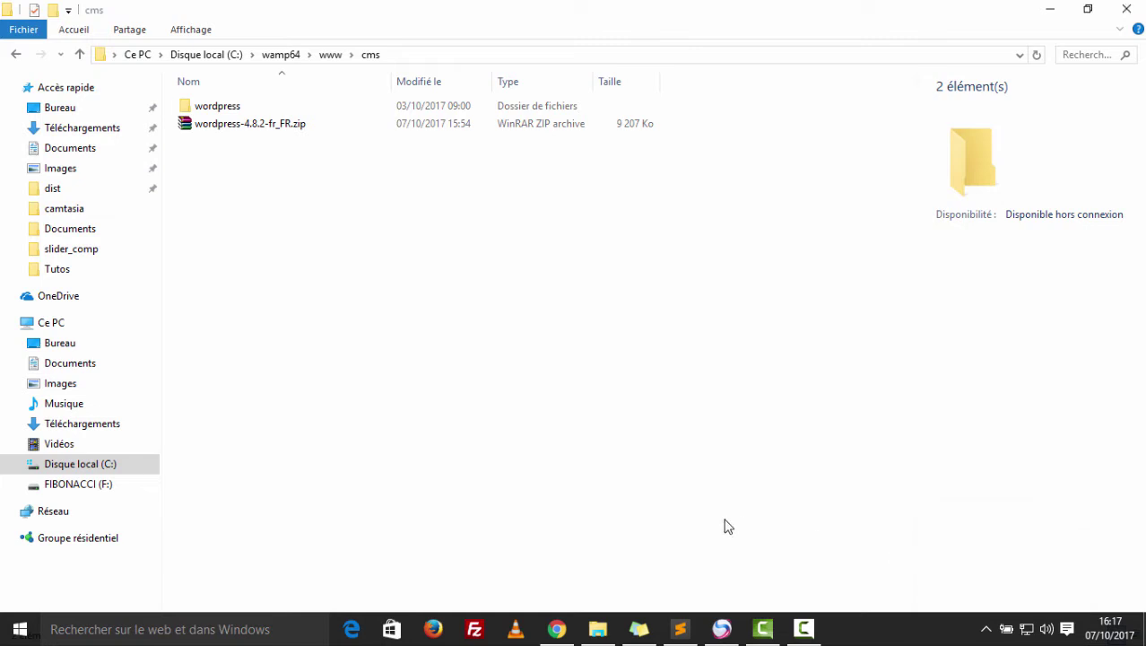
left_click(553, 630)
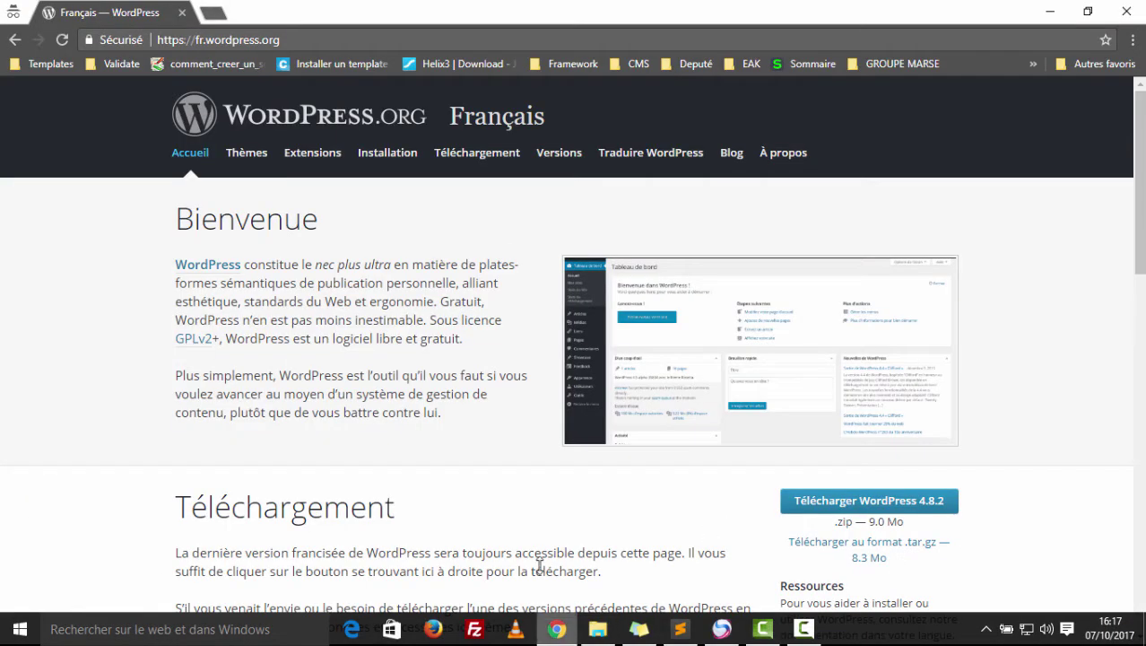
Load localhost in a new tab and follow the cms project link to localhost/cms/.
left_click(213, 14)
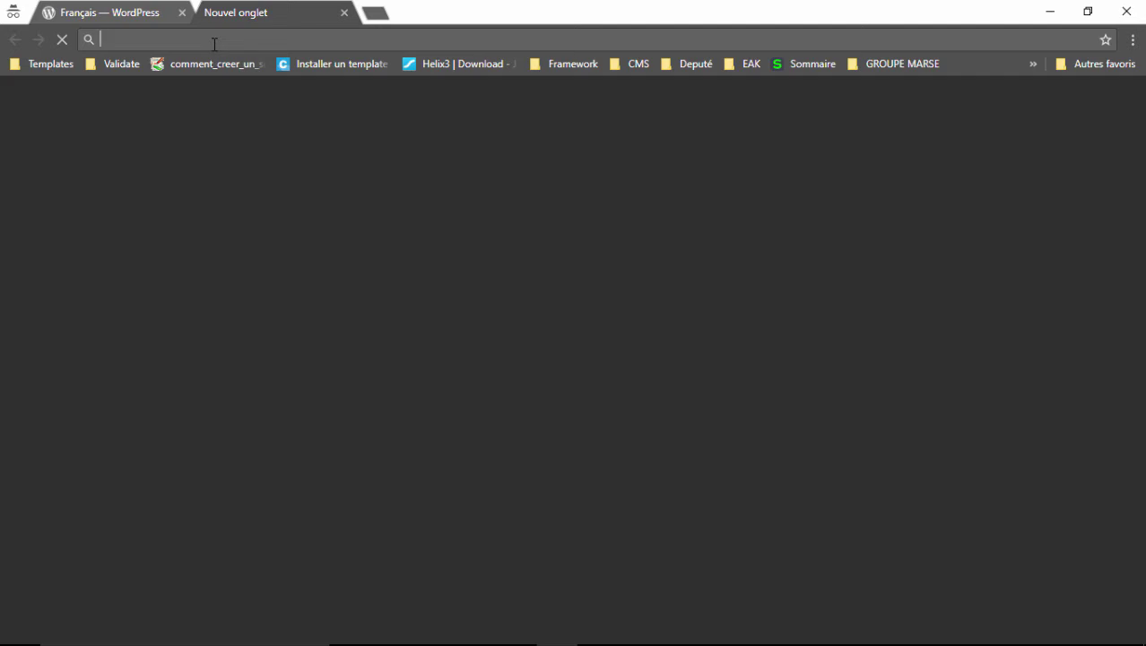
type("loc")
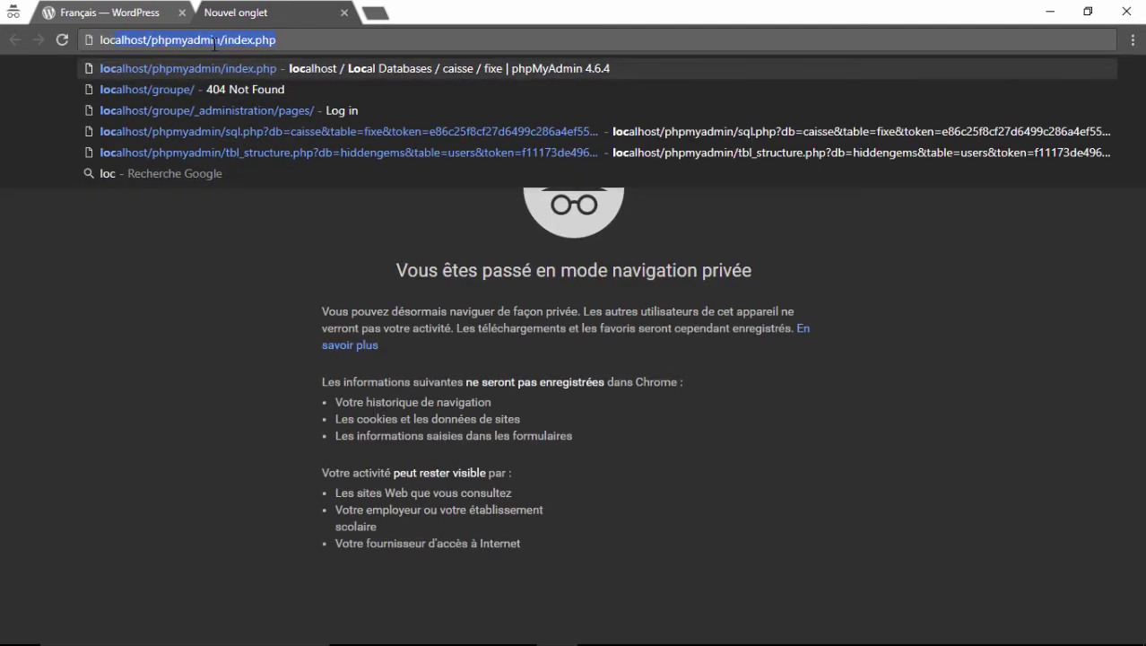
type("alhost/")
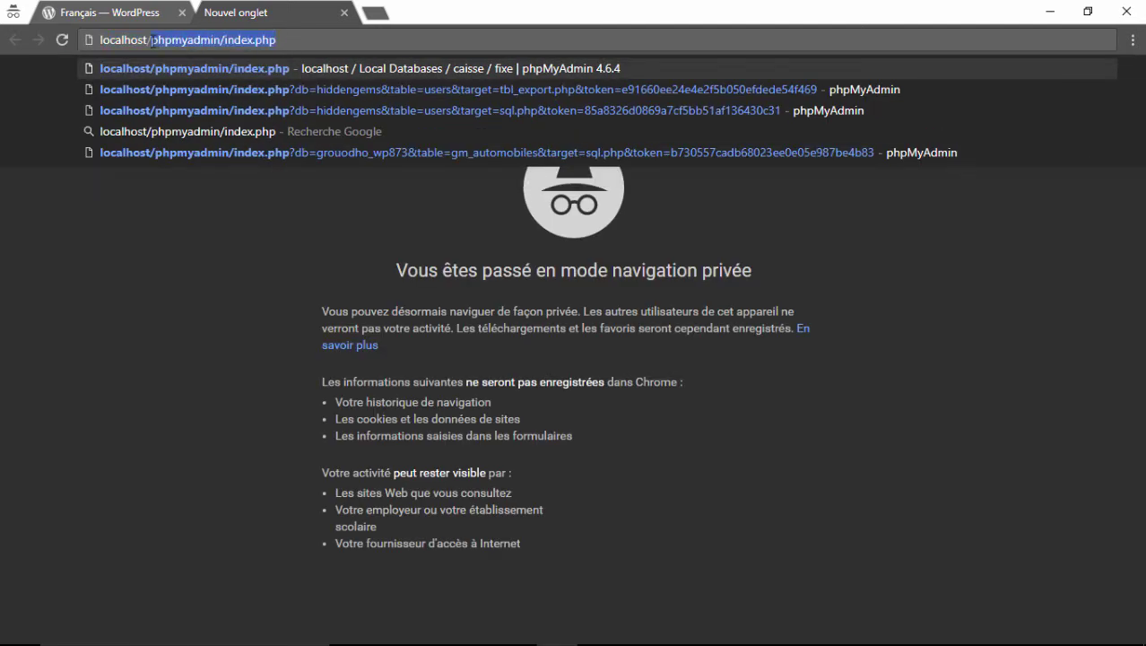
key("BackSpace")
key("Return")
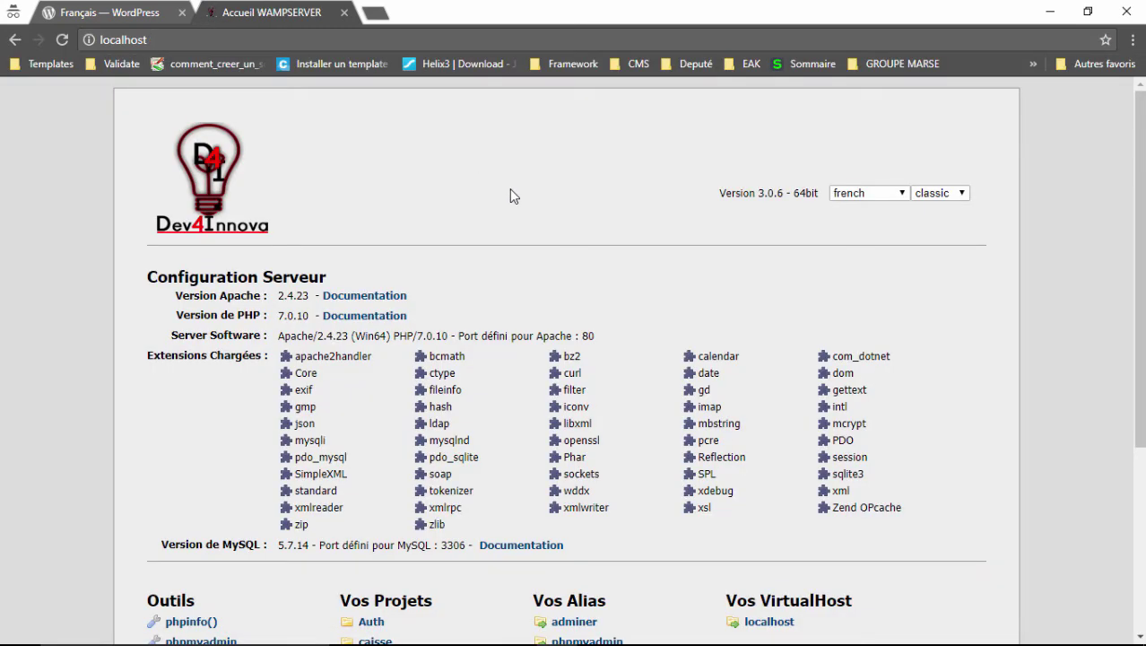
scroll(510, 190, "down", 3)
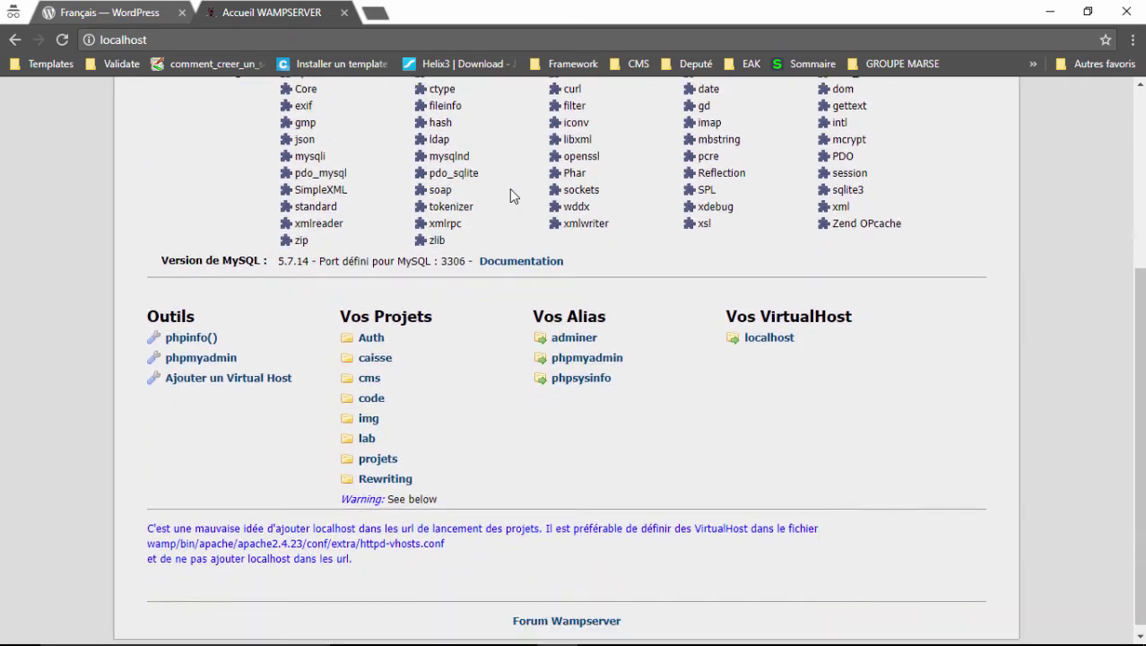
left_click(364, 373)
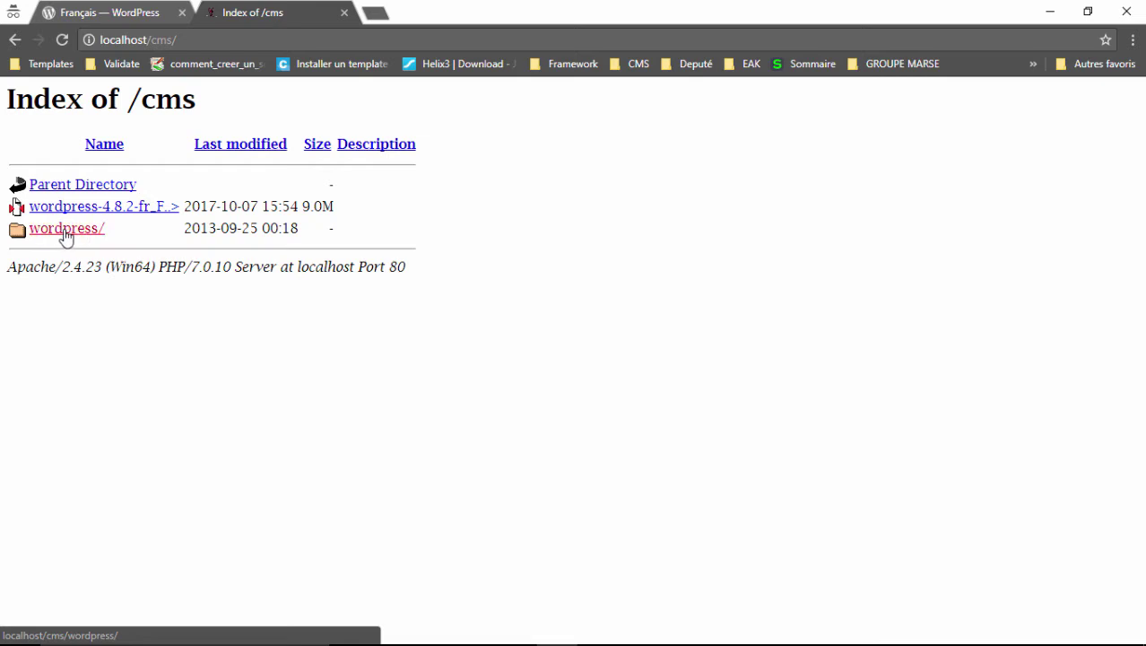
Open the wordpress/ folder to start the French setup wizard and continue past its welcome page.
left_click(65, 231)
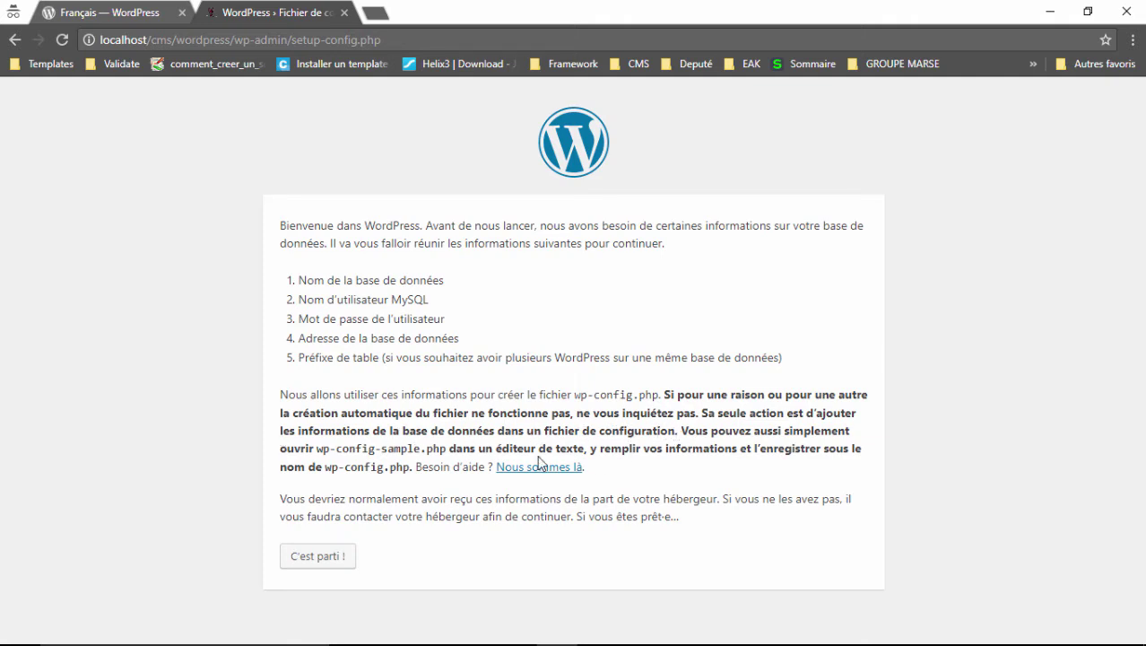
left_click(321, 558)
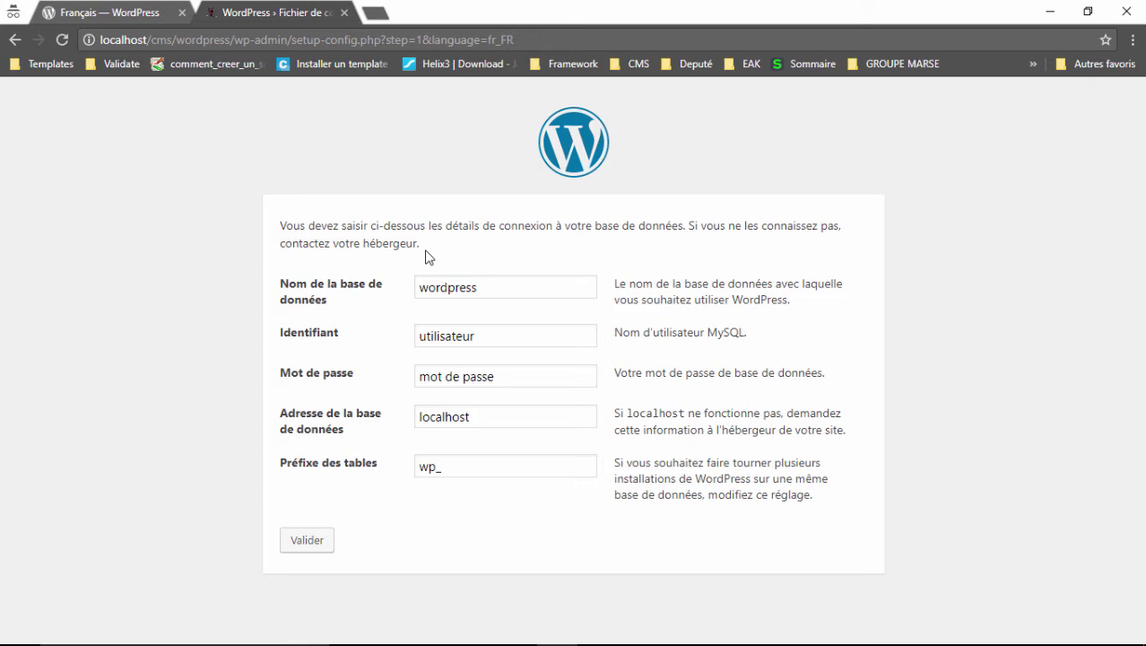
Open a new browser tab for database administration.
left_click(376, 13)
Log in to phpMyAdmin on localhost as user root with an empty password.
type("localhost/phpmyadmin/index.php")
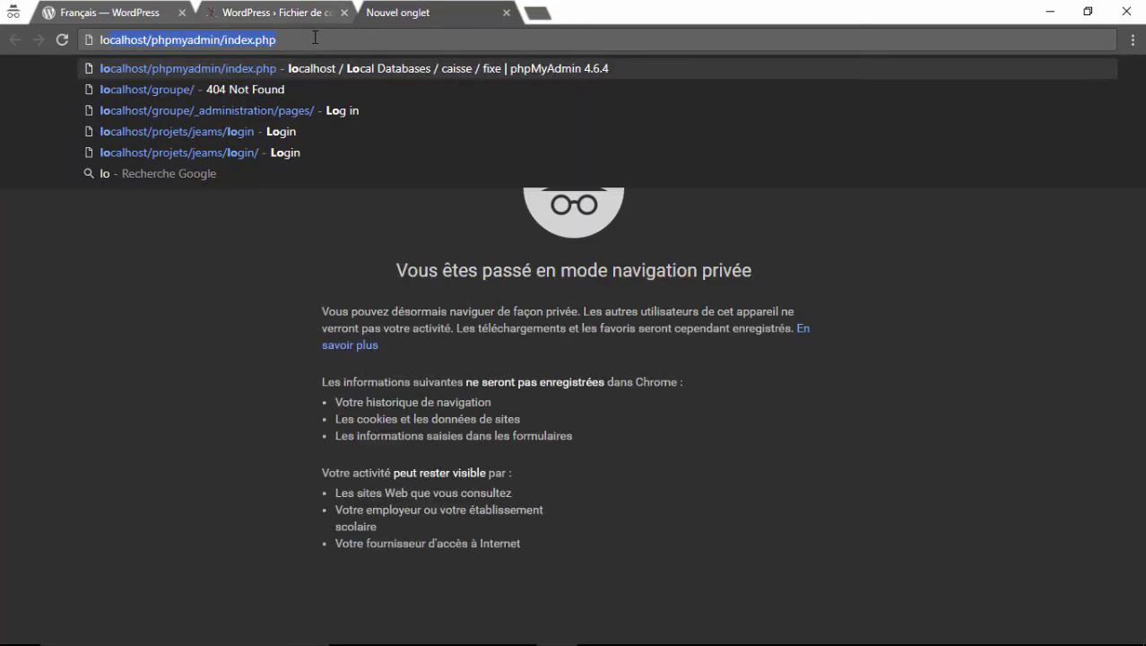
key("Return")
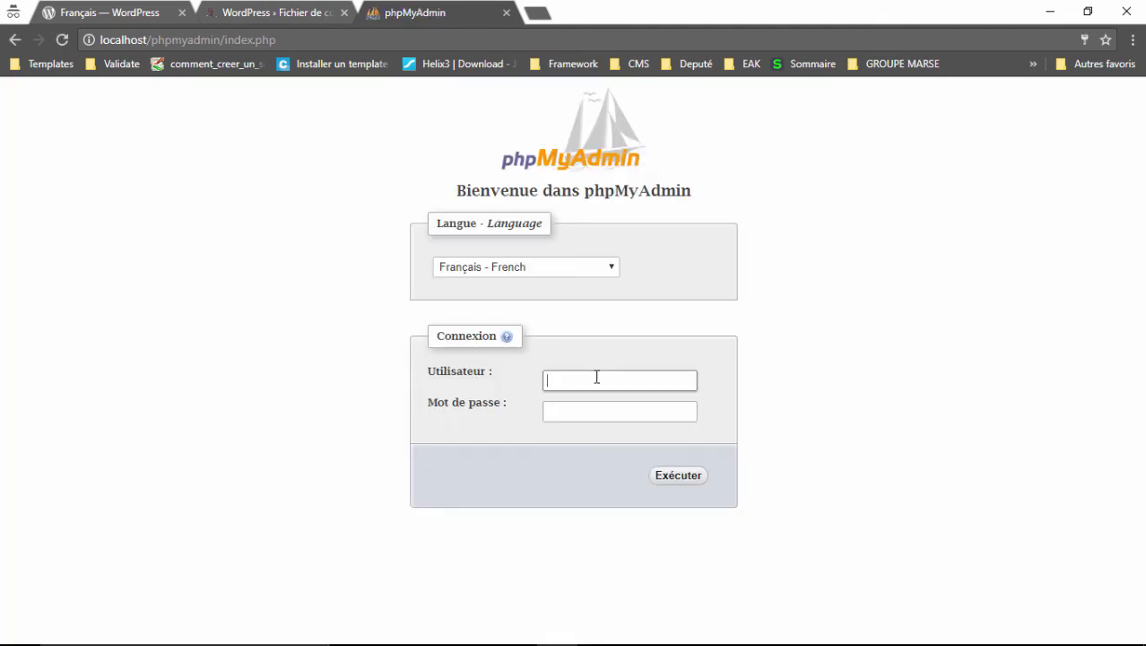
left_click(596, 378)
type("root")
left_click(632, 411)
left_click(686, 491)
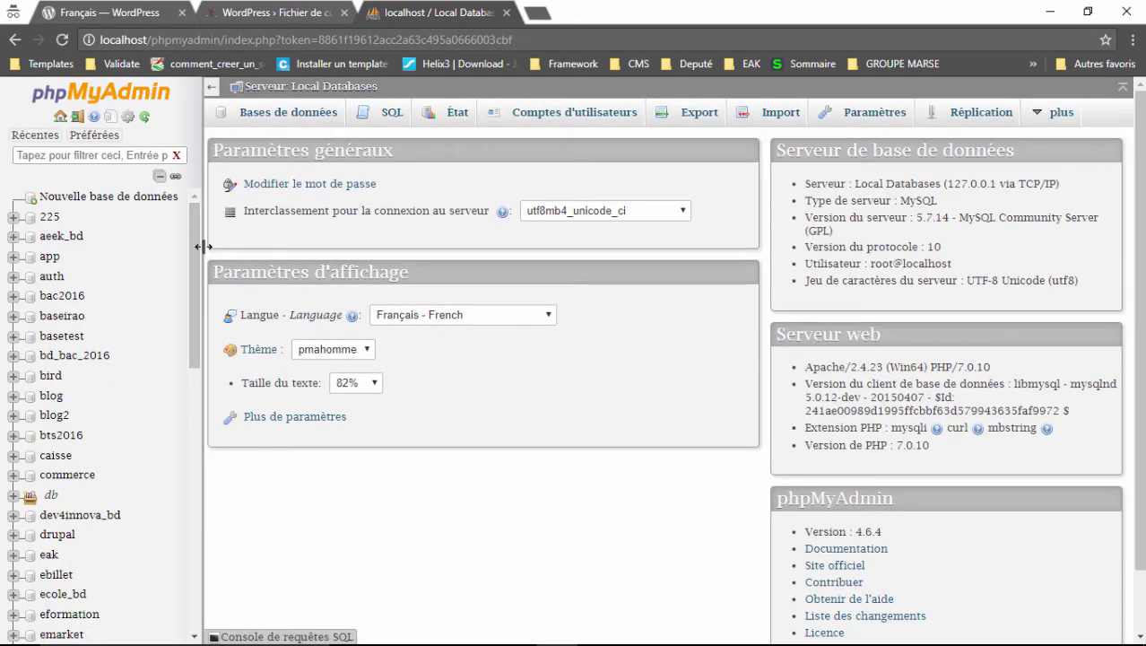
Create a database named tuto_wp from the Databases page and open it.
left_click_drag(203, 246, 185, 246)
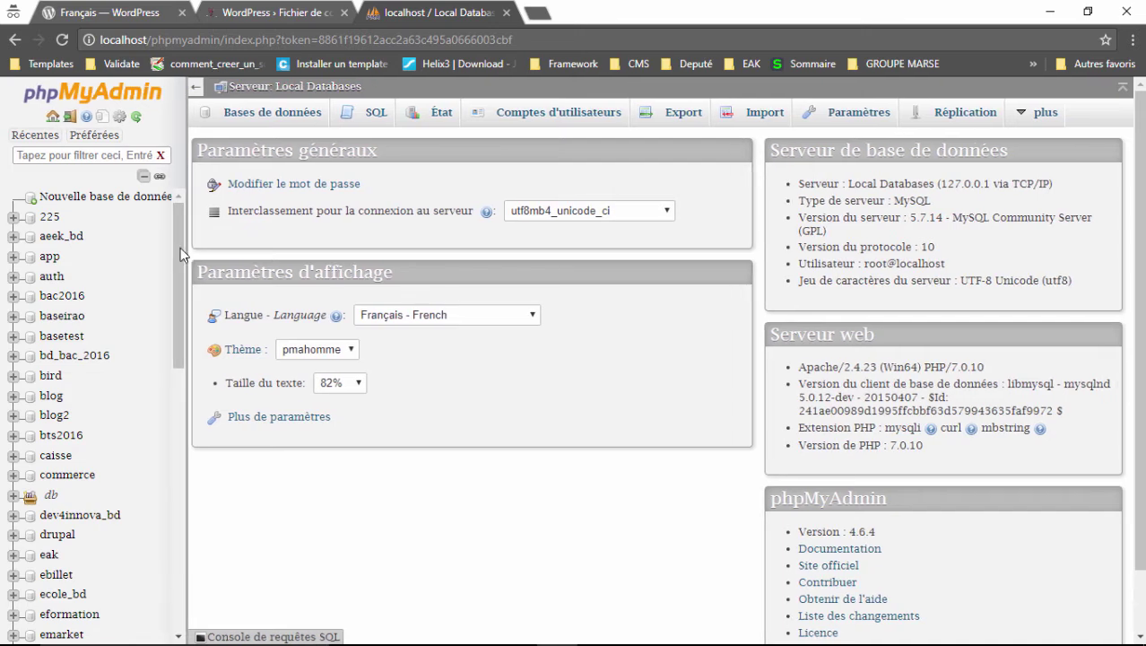
left_click(264, 114)
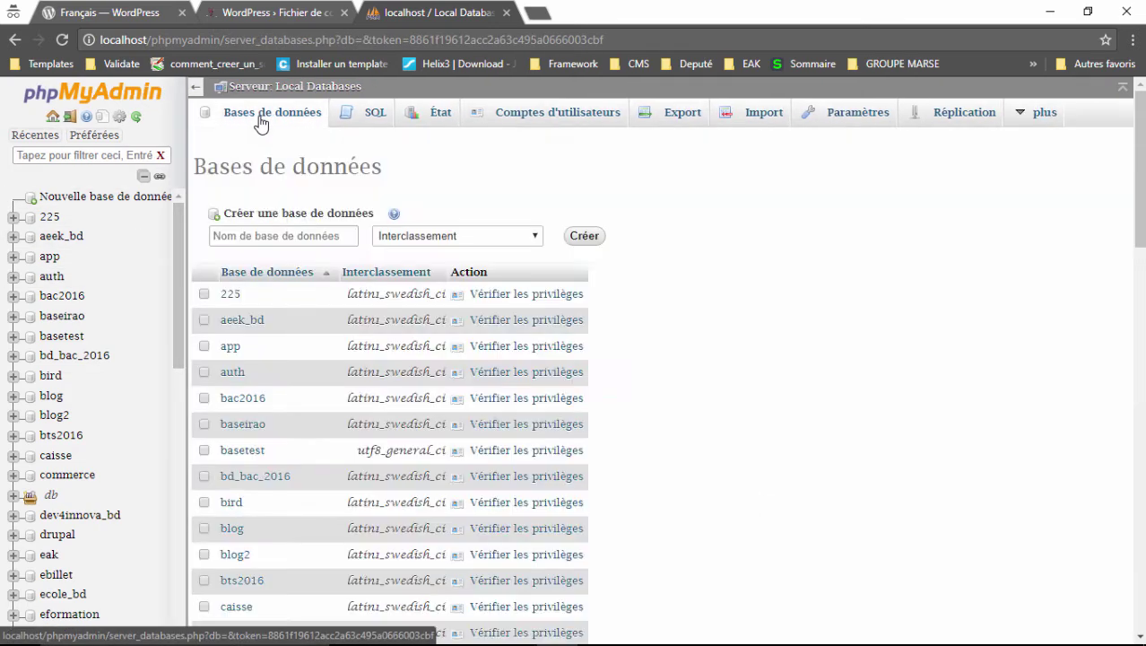
left_click(285, 235)
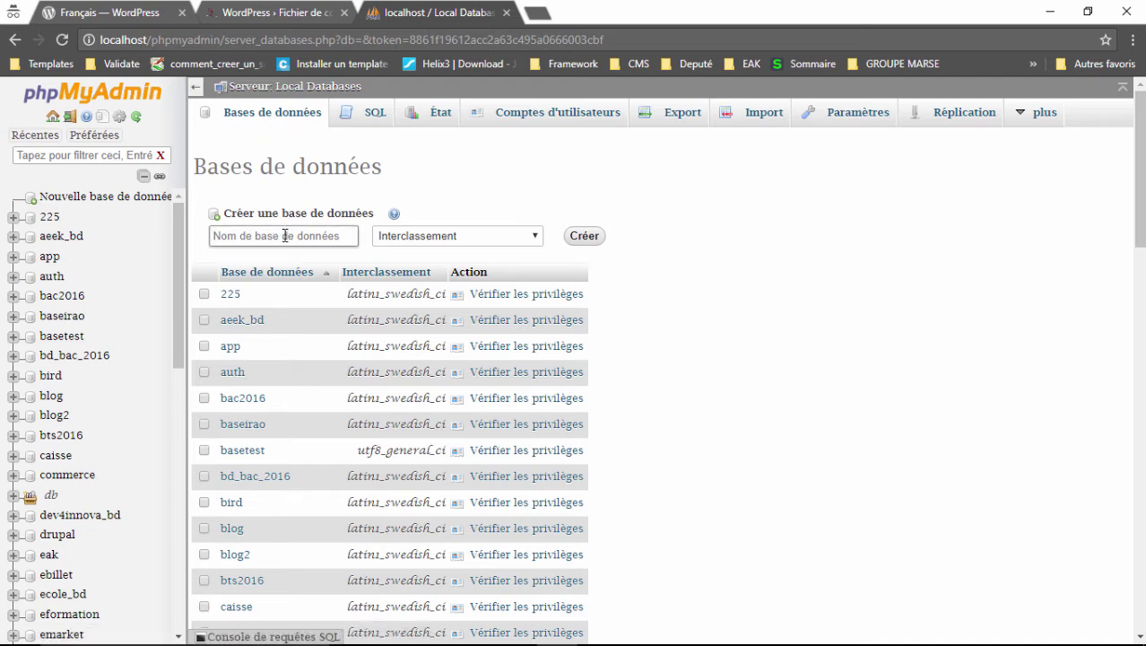
type("tuto_wp")
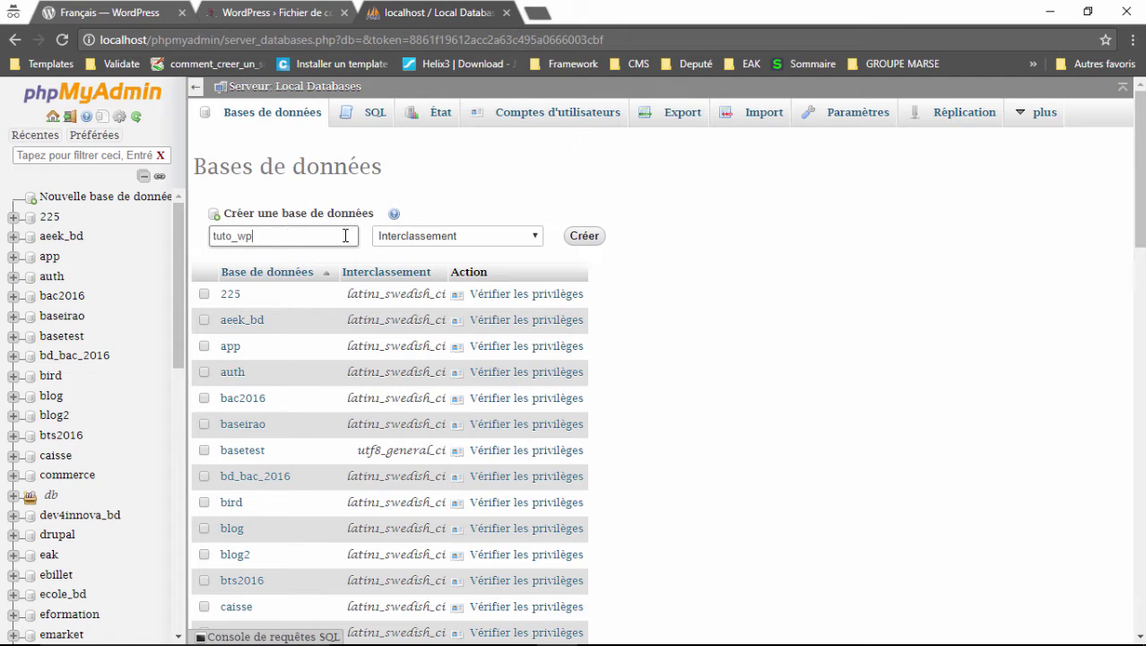
left_click(575, 239)
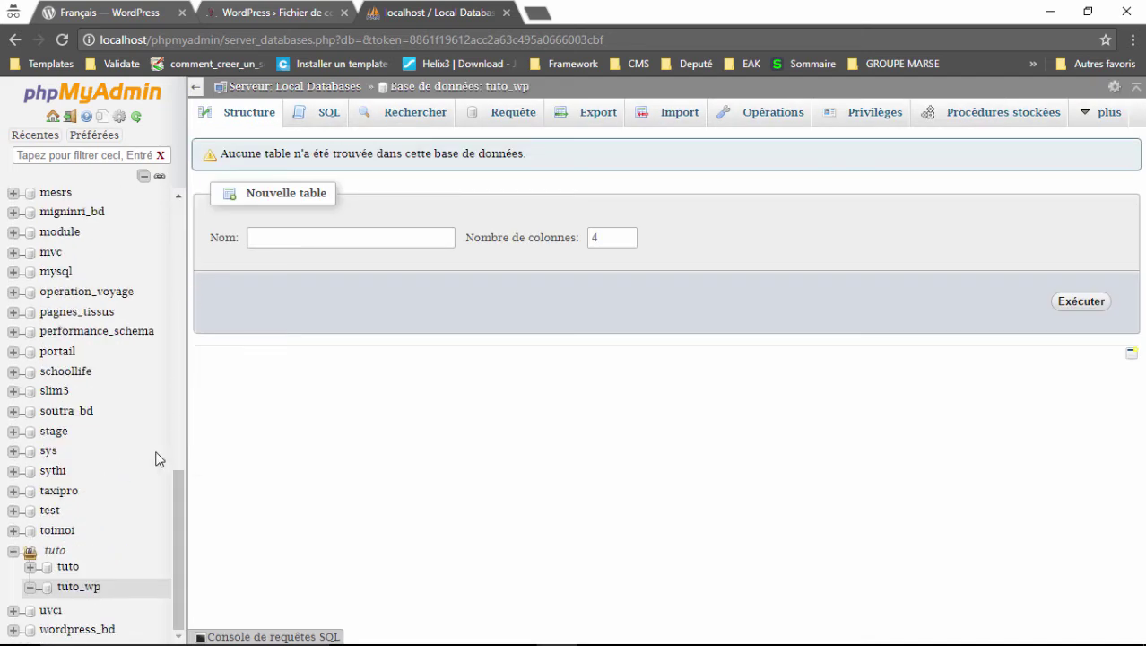
left_click(60, 587)
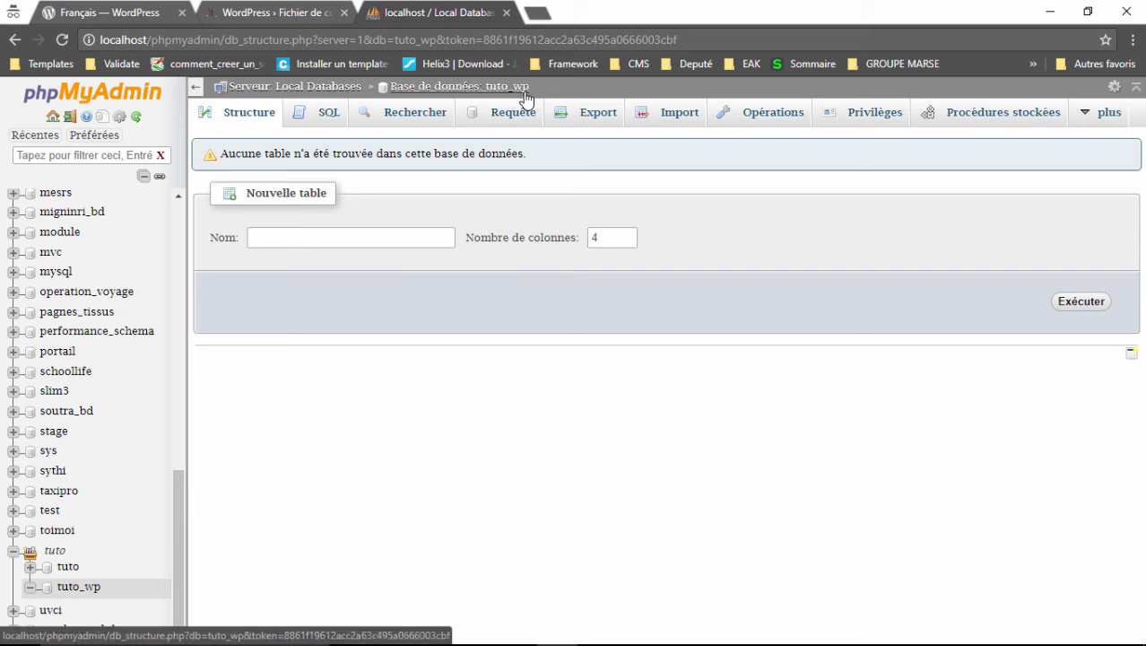
Fill the setup form with database name tuto_wp, user root and a blank password.
left_click(307, 23)
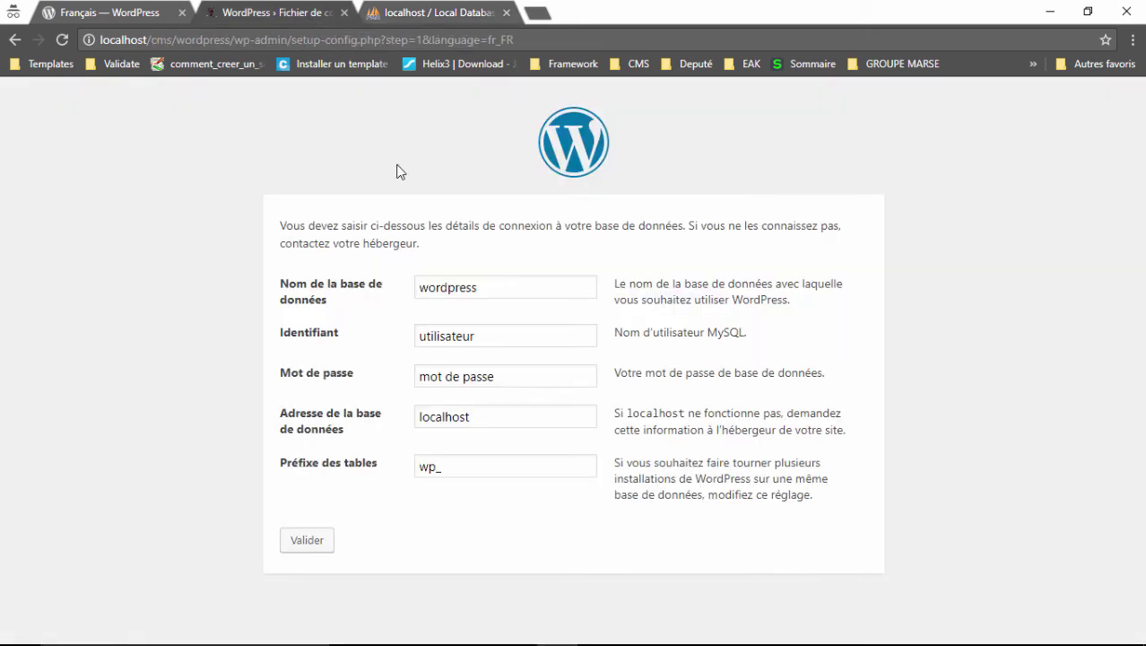
double_click(453, 287)
type("tuto")
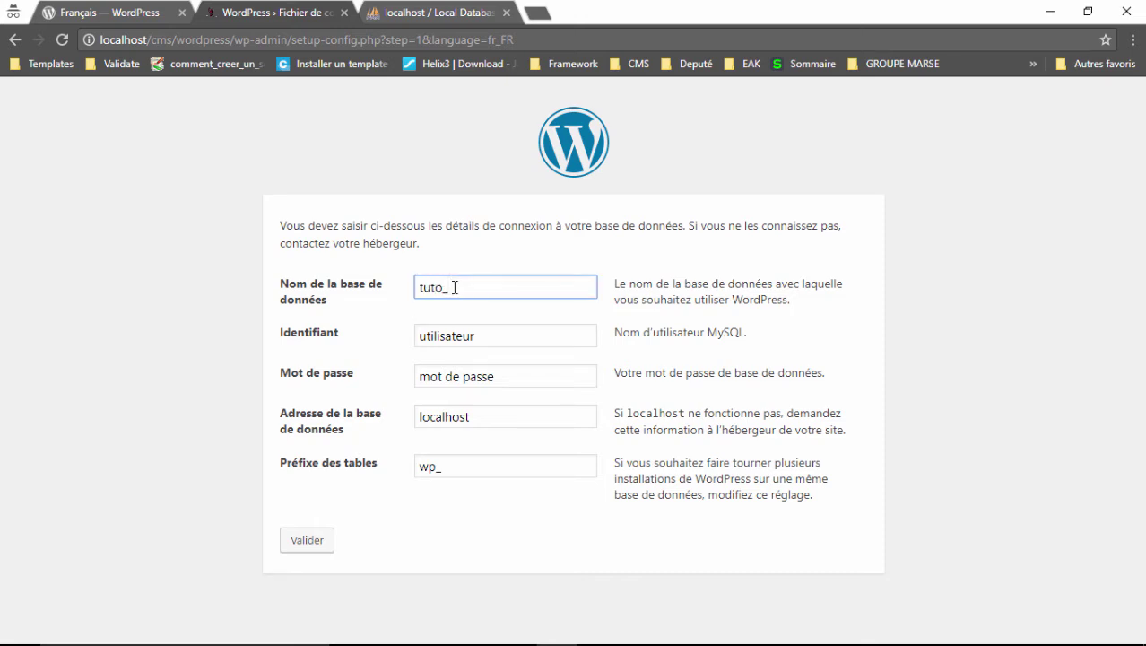
type("_wp")
left_click(463, 336)
double_click(463, 336)
type("root")
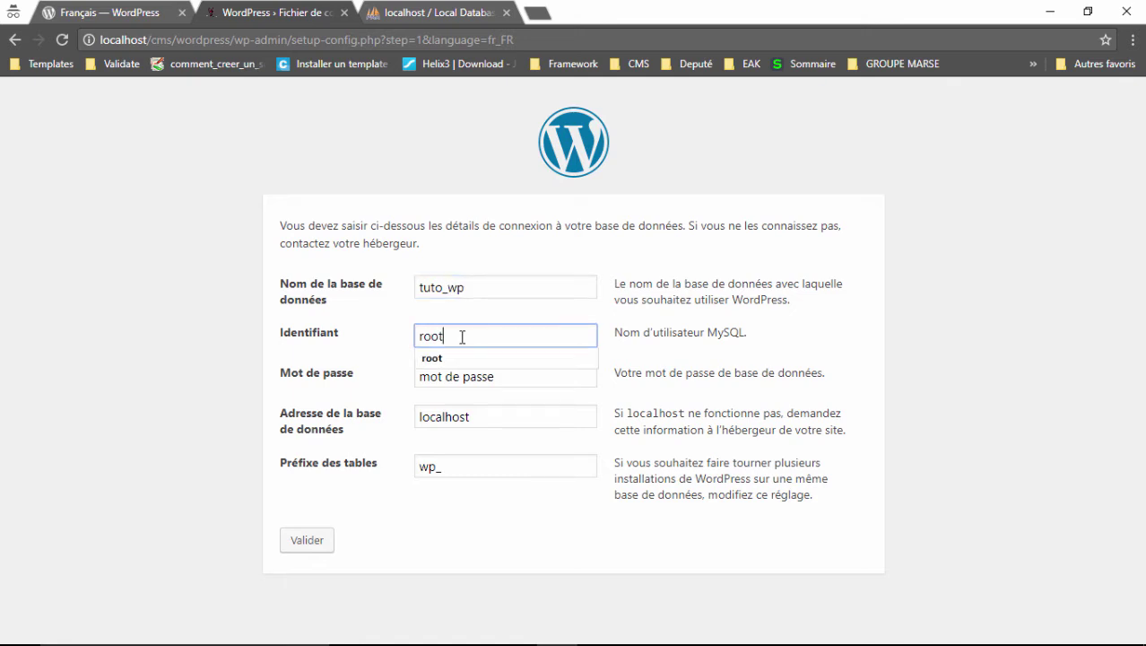
left_click(461, 379)
double_click(467, 378)
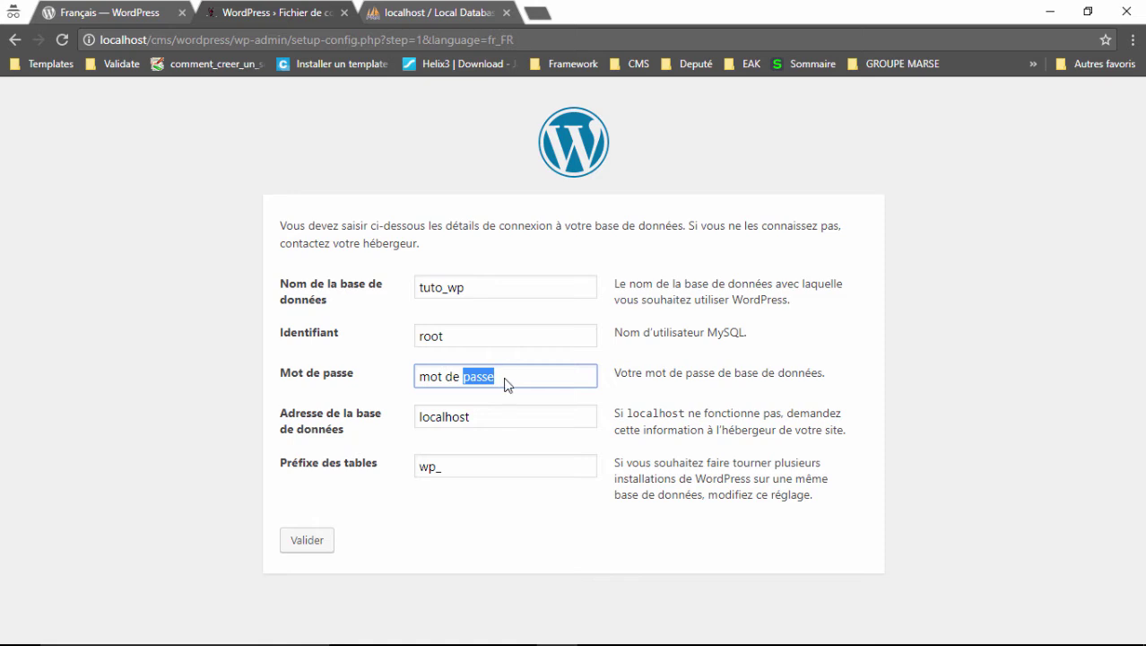
left_click(505, 384)
left_click_drag(505, 384, 404, 384)
key("BackSpace")
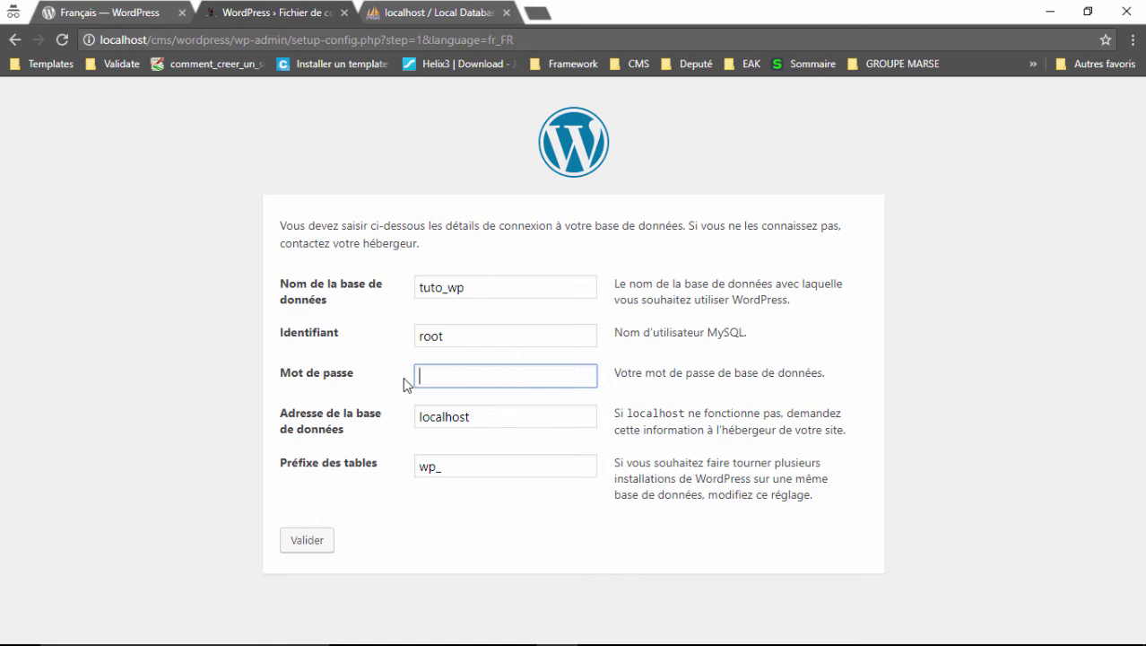
left_click(551, 402)
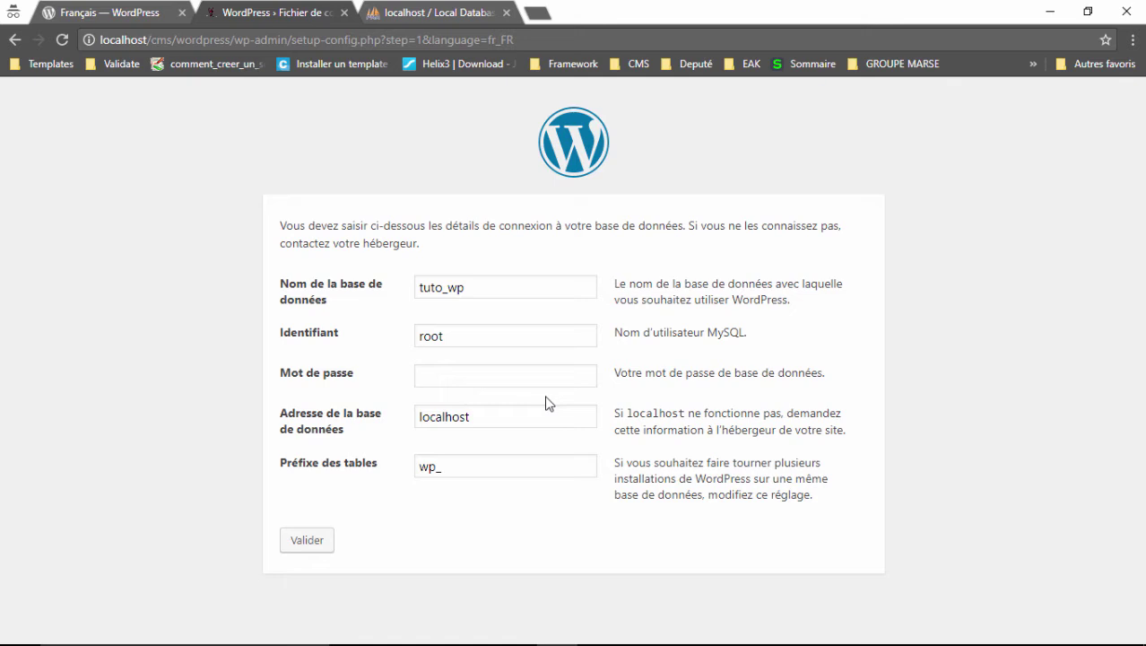
Keep host localhost, change the table prefix to tu_, append 'ok' to the username, and submit.
left_click(465, 416)
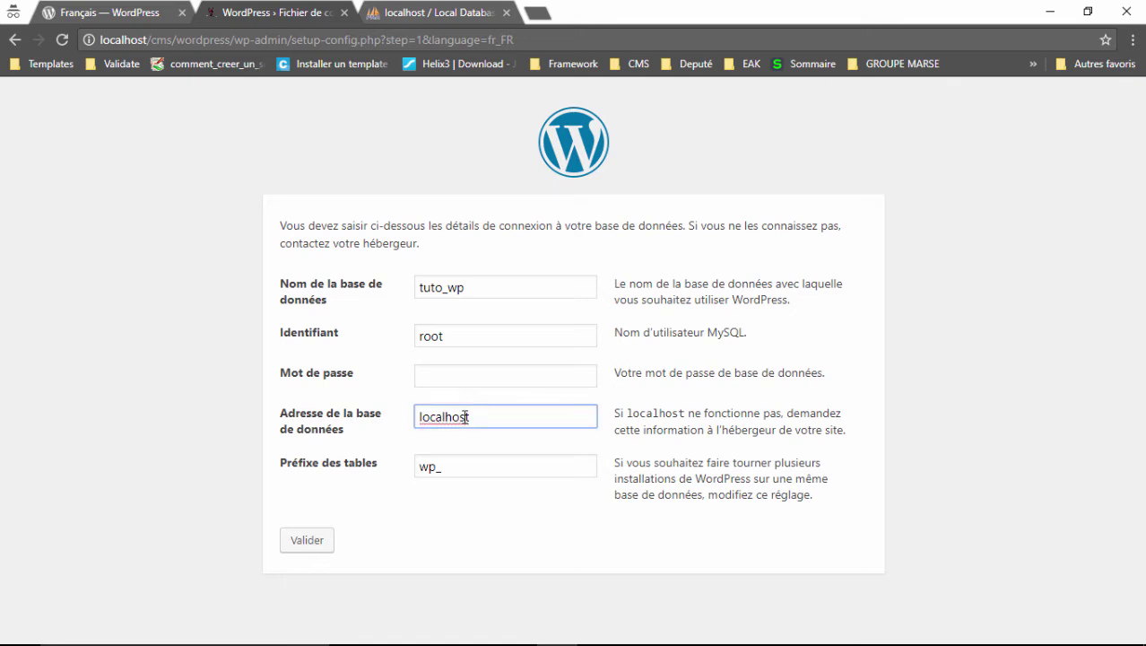
left_click(482, 442)
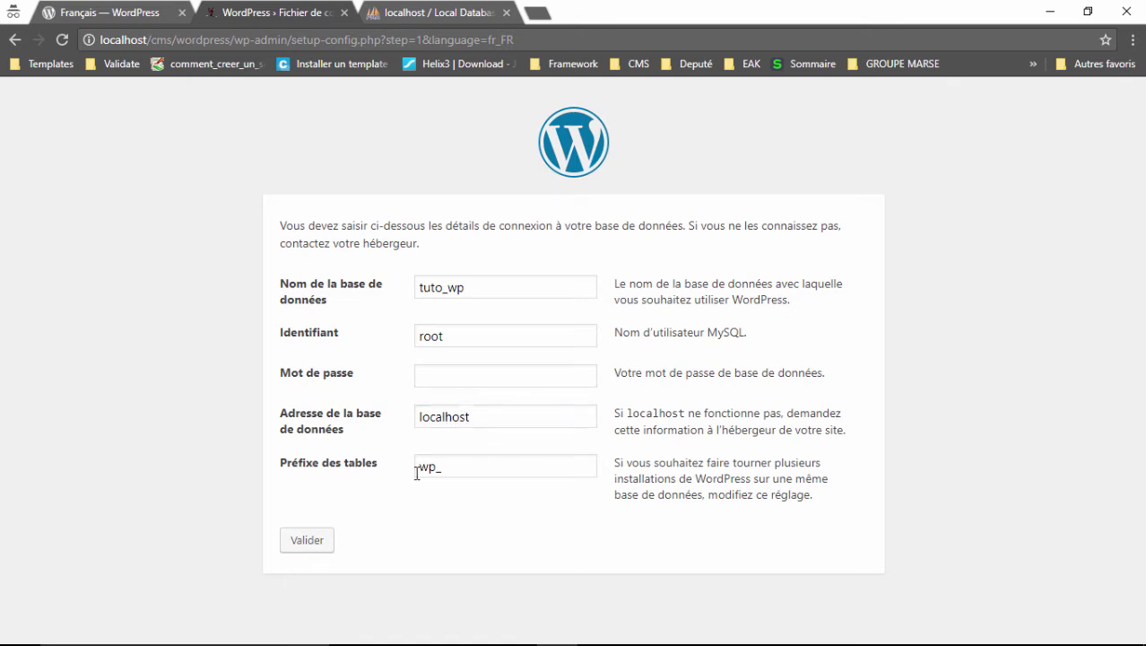
left_click_drag(432, 476, 421, 475)
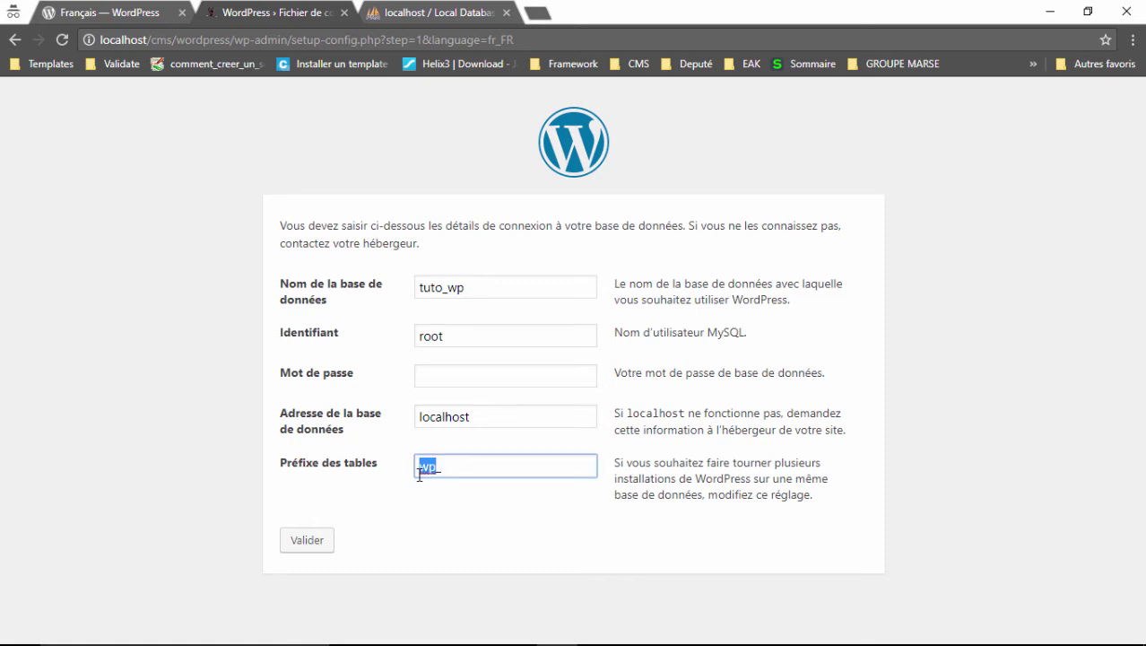
type("tu_")
left_click(462, 338)
type("ok")
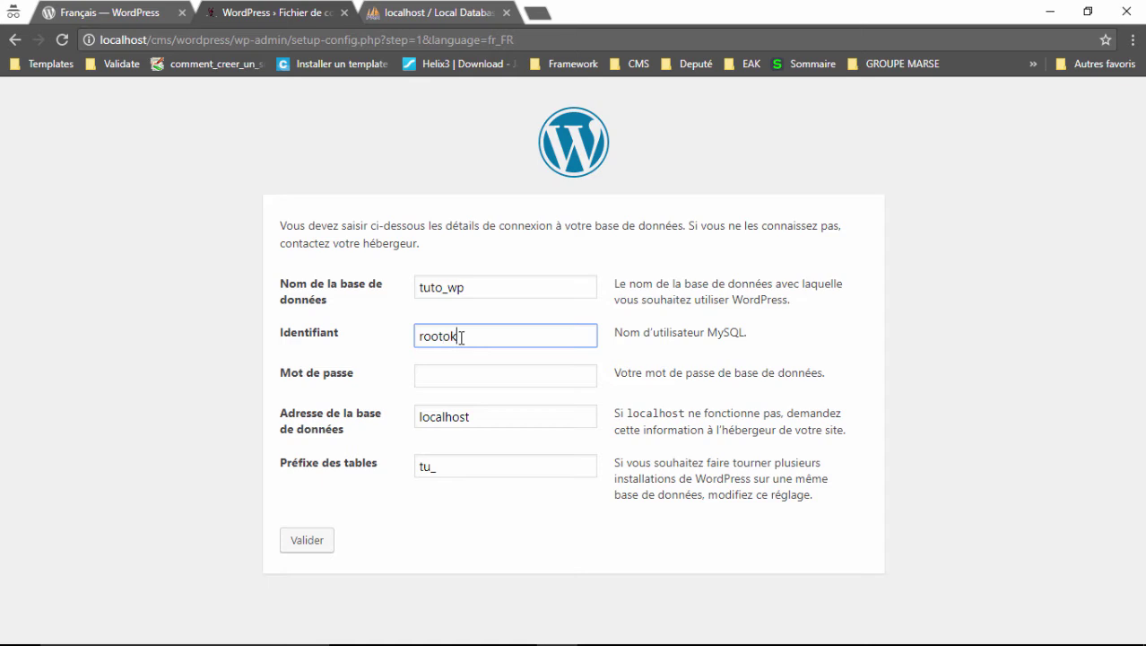
left_click(309, 542)
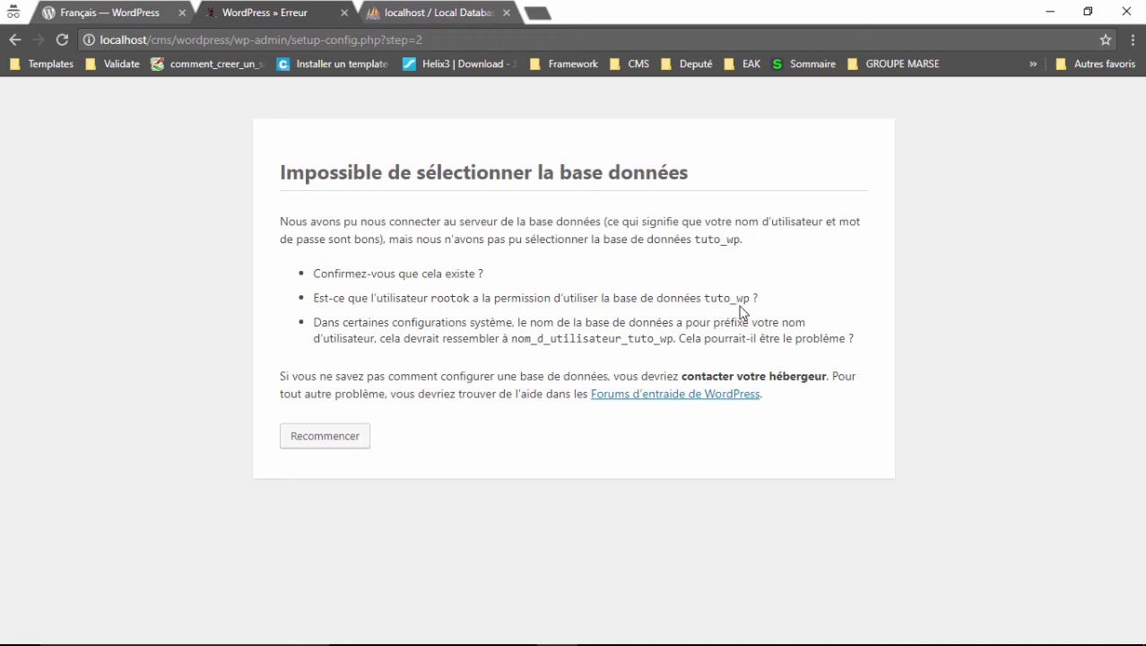
Retry, trim the username from rootok to root, resubmit, and launch the installation.
double_click(457, 301)
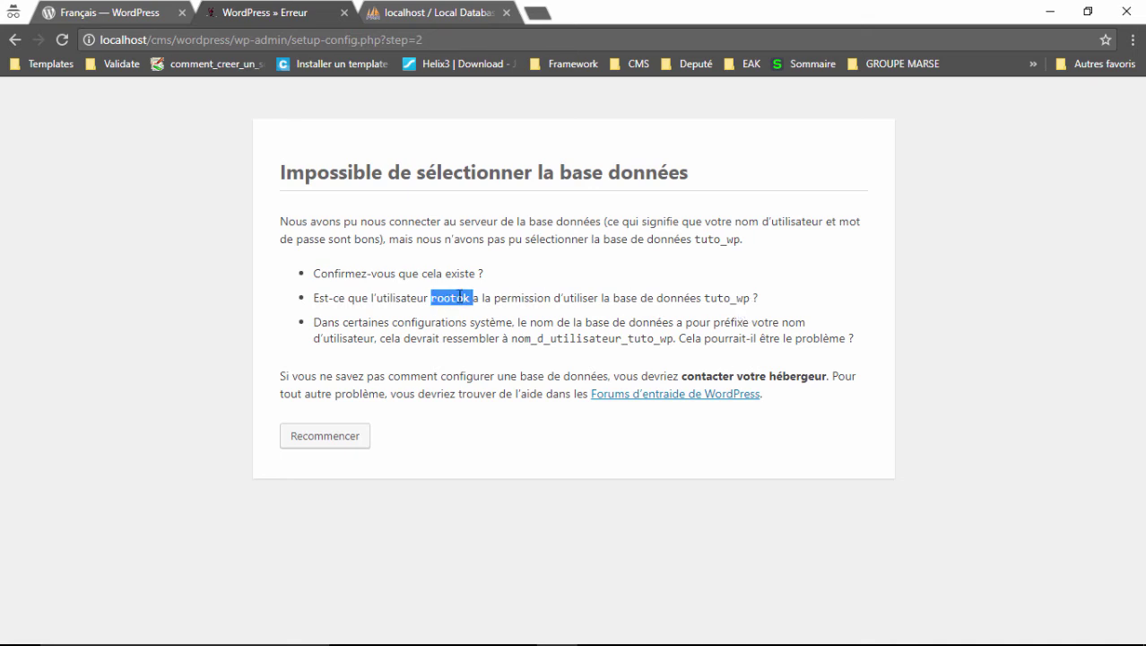
left_click(309, 437)
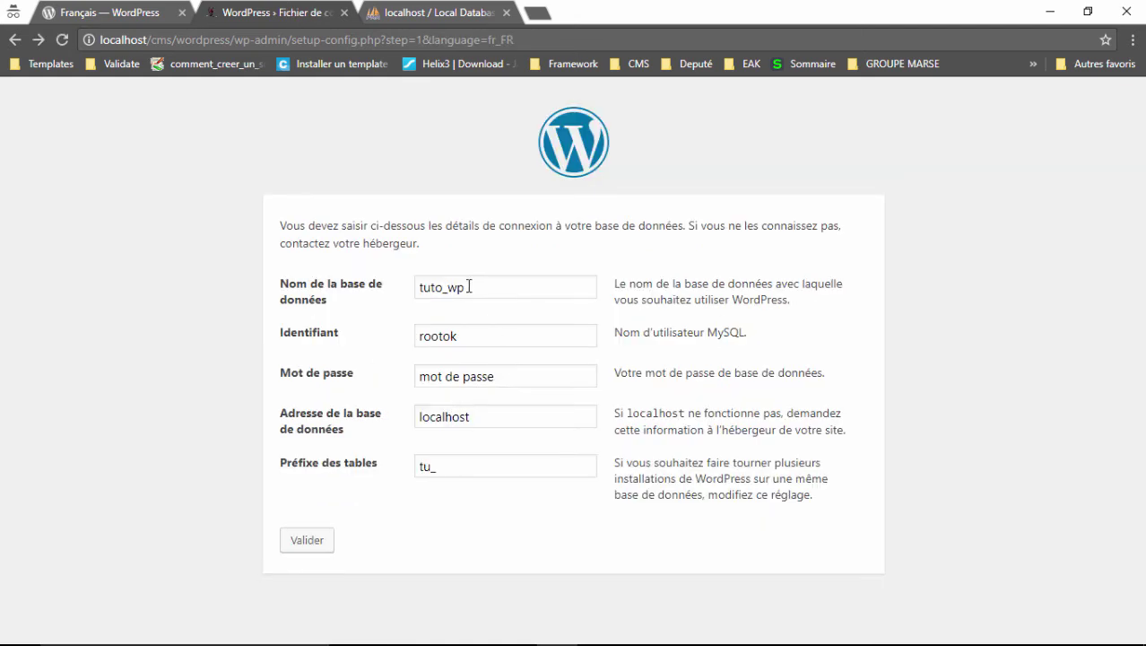
left_click(465, 336)
left_click_drag(465, 337, 443, 336)
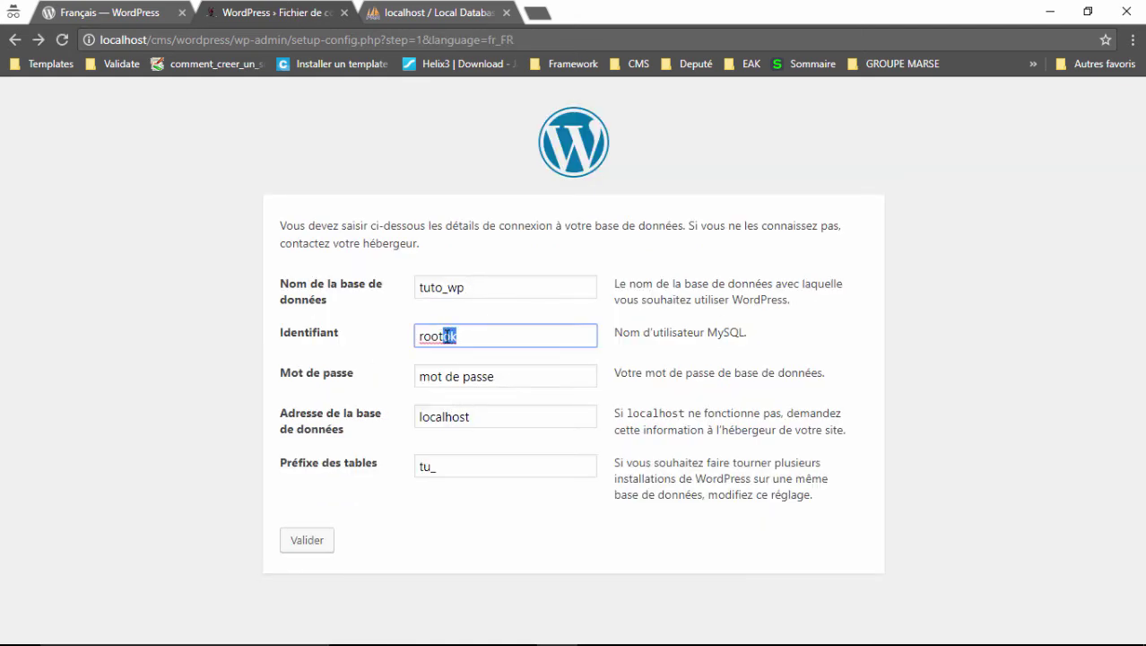
key("BackSpace")
left_click(396, 319)
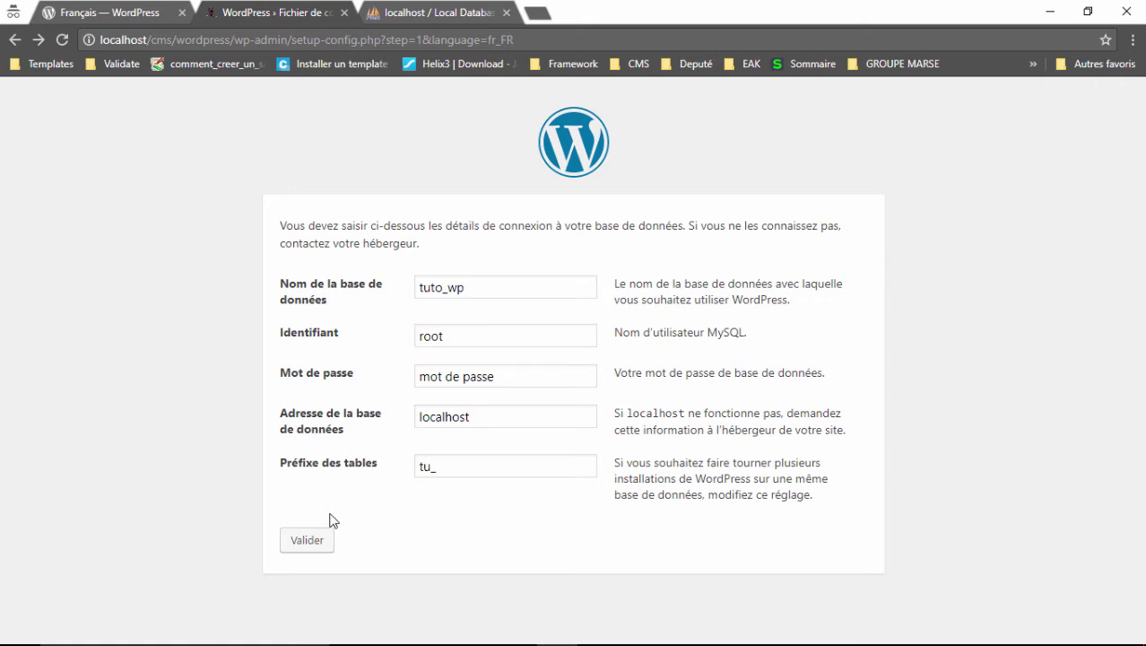
left_click(310, 542)
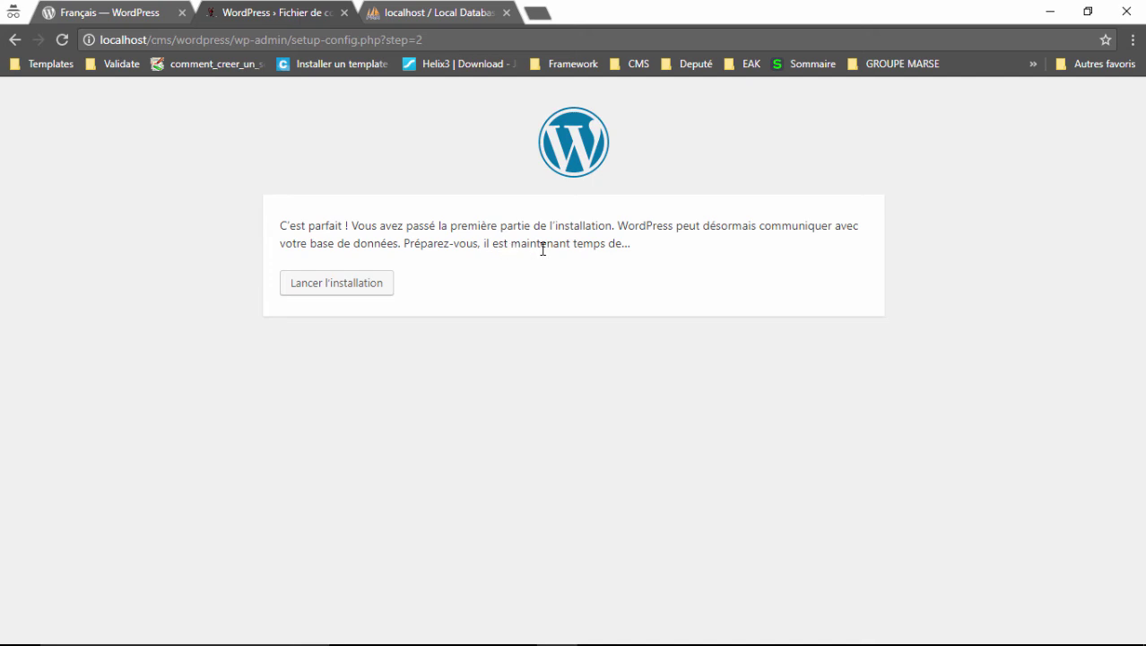
left_click(339, 285)
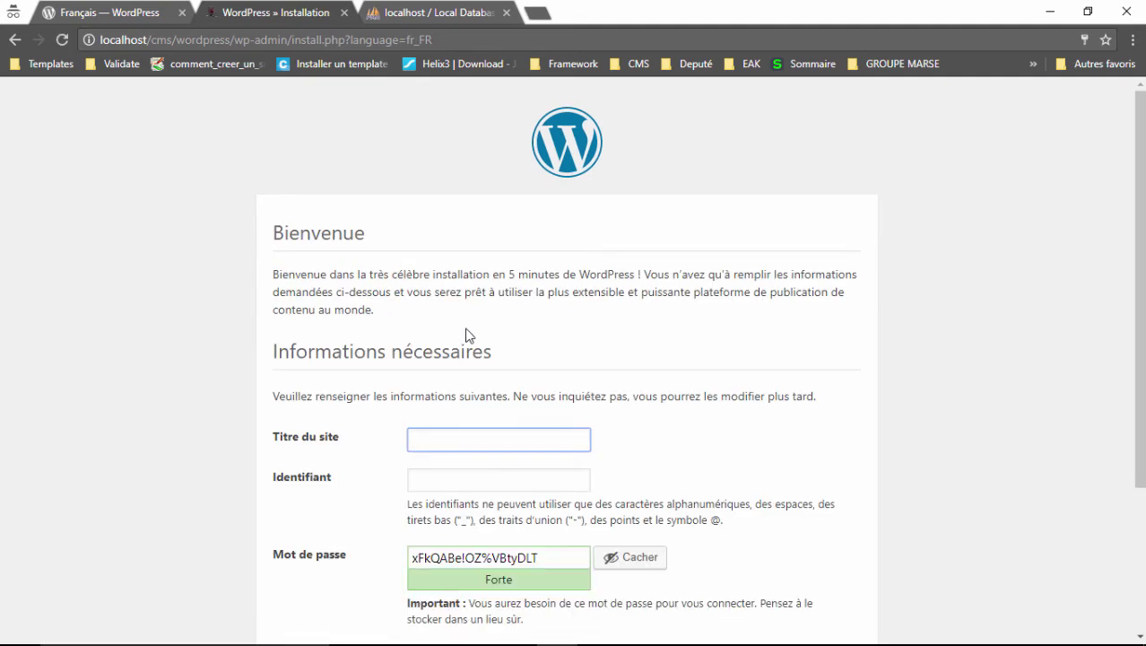
Enter 'Blog' as the site title.
left_click(584, 386)
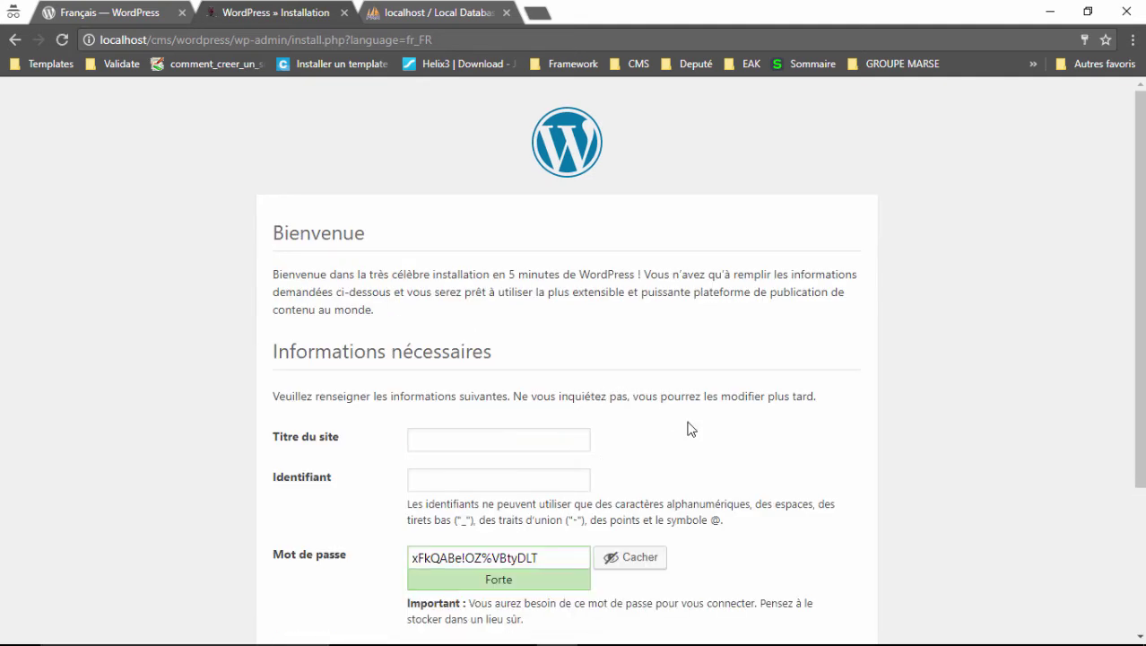
scroll(701, 438, "down", 2)
scroll(702, 438, "down", 2)
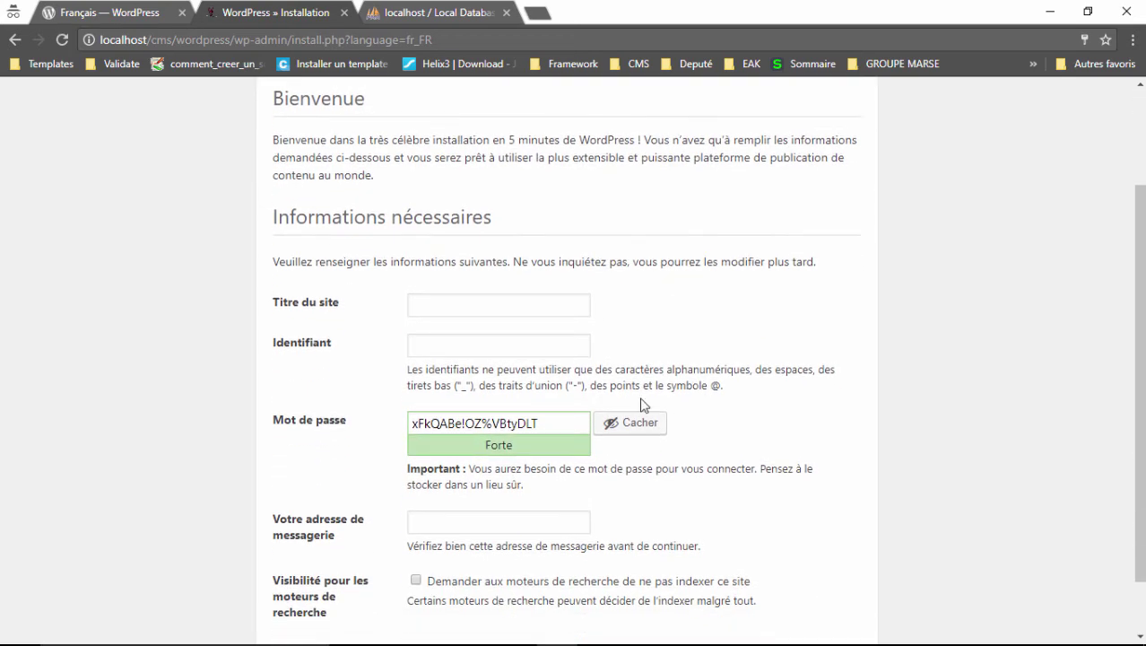
left_click(485, 310)
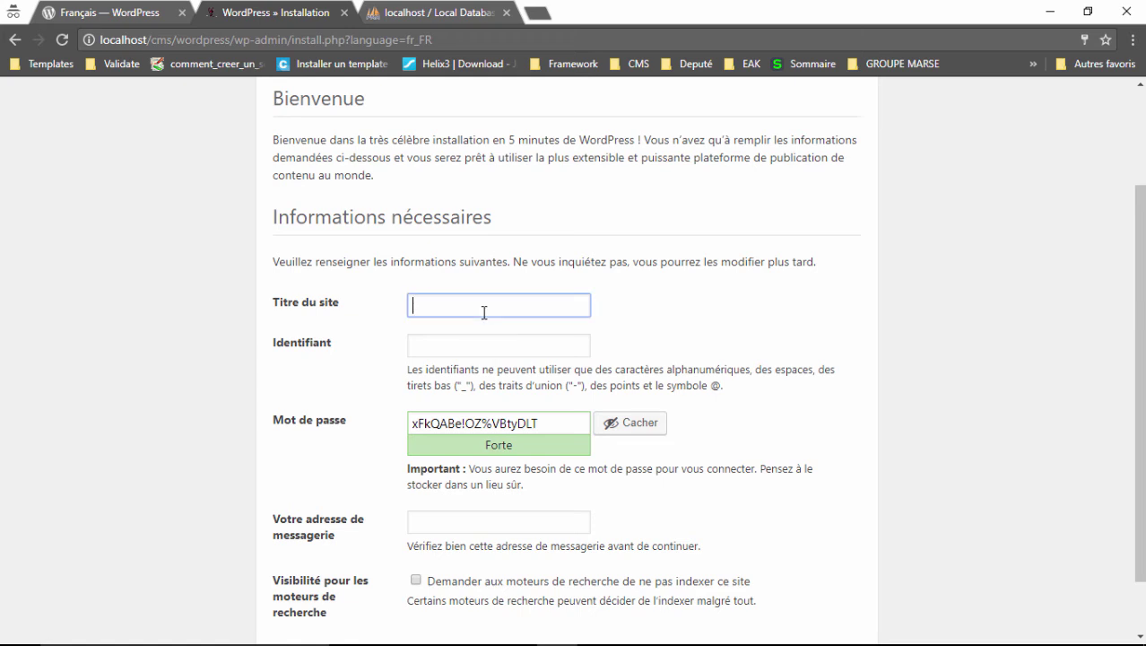
type("w")
key("BackSpace")
type("WORPRE")
key("BackSpace")
key("BackSpace")
key("BackSpace")
key("BackSpace")
key("BackSpace")
key("BackSpace")
type("blo")
key("BackSpace")
key("BackSpace")
key("BackSpace")
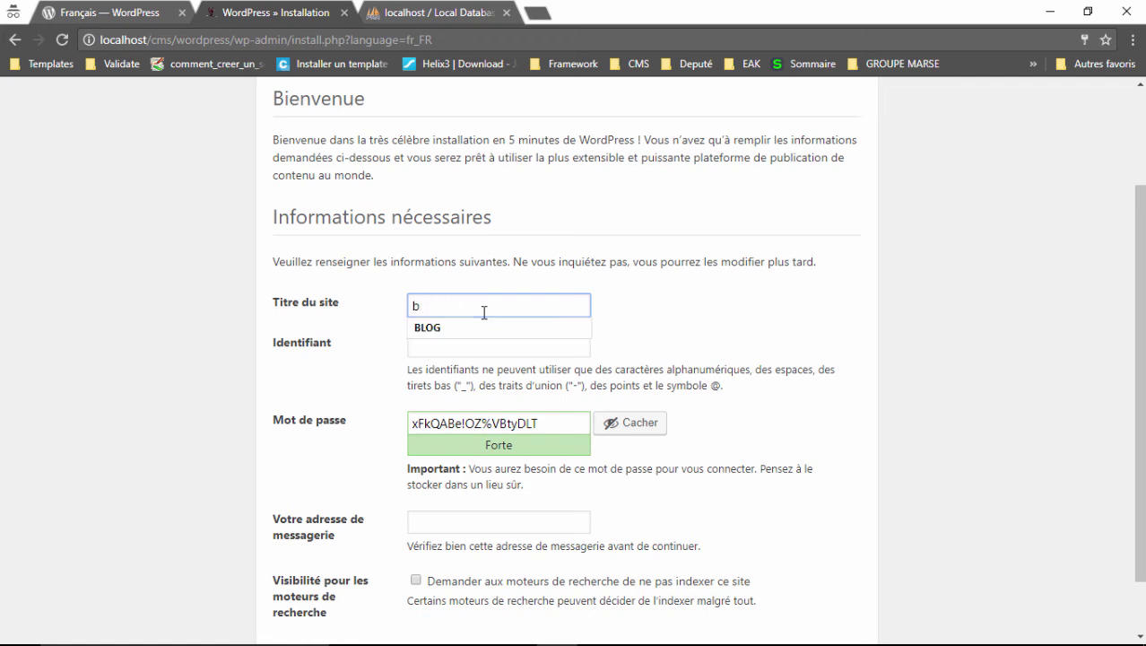
type("Blog")
left_click(613, 332)
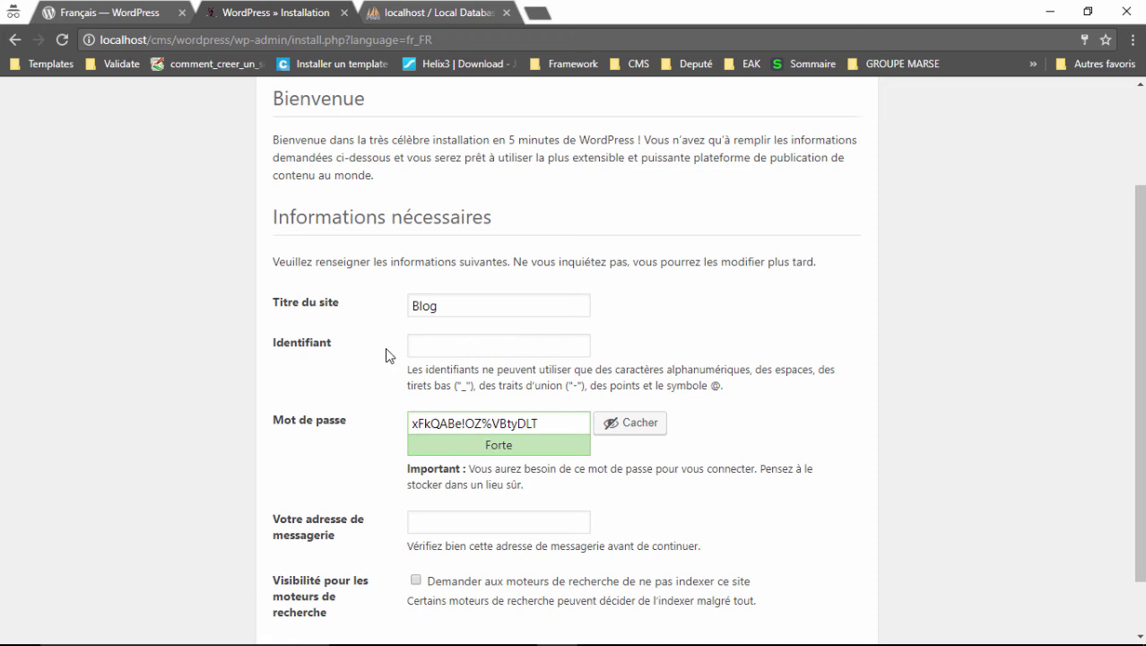
Enter tuto_blog as the administrator username.
left_click(443, 349)
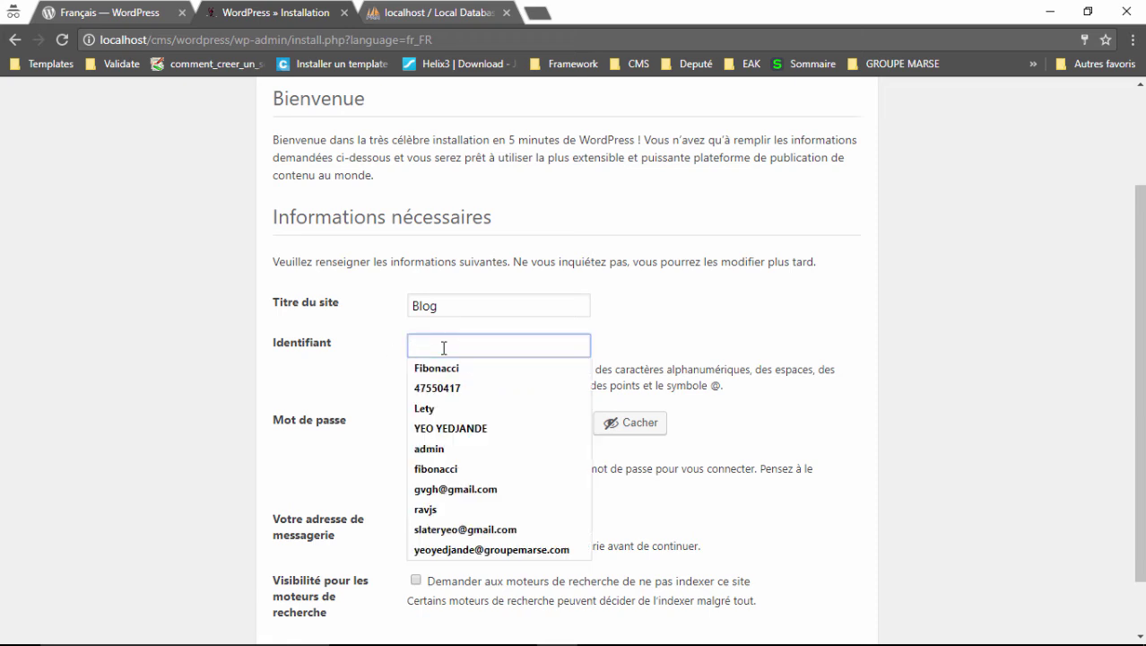
left_click(608, 361)
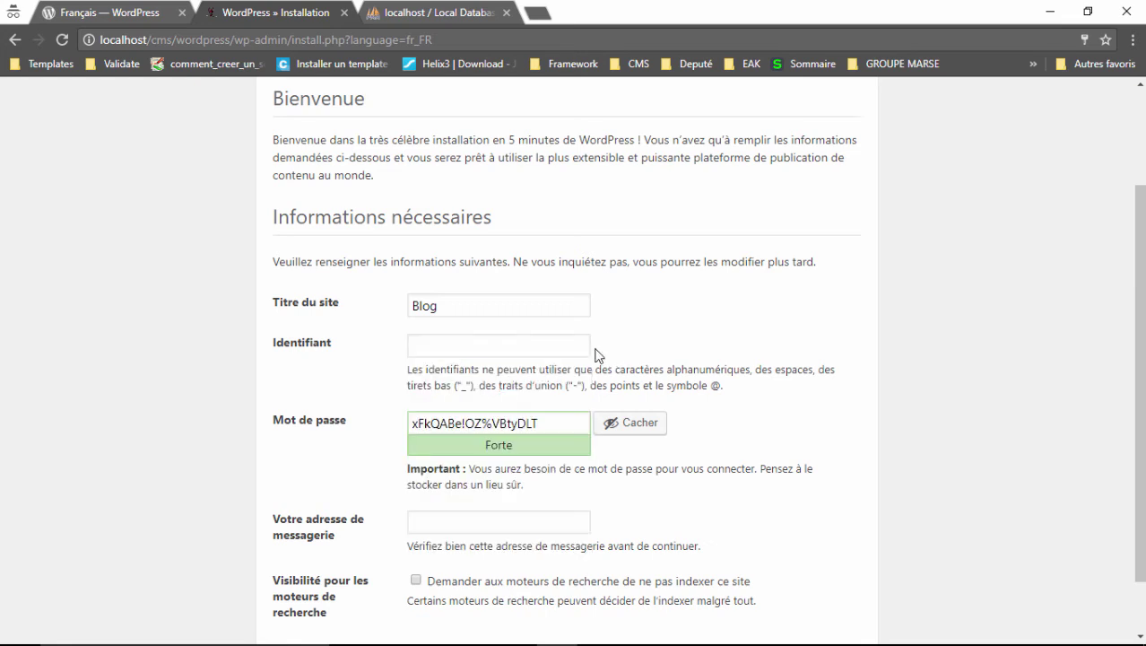
left_click(529, 342)
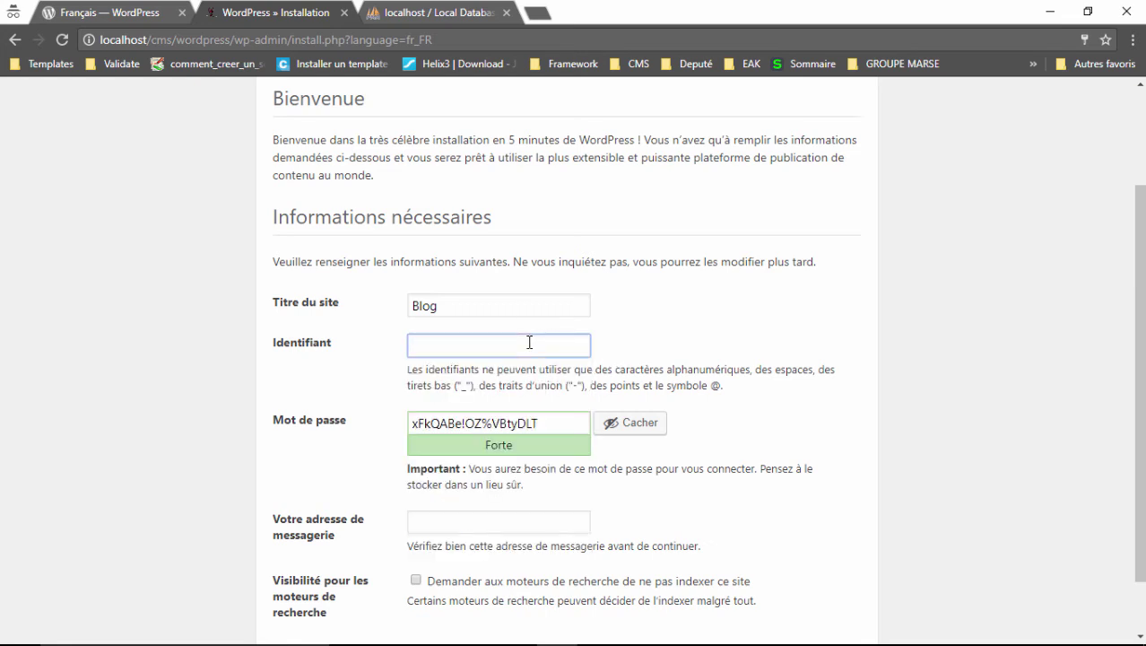
type("tuto_blog")
left_click_drag(496, 351, 392, 349)
left_click(376, 347)
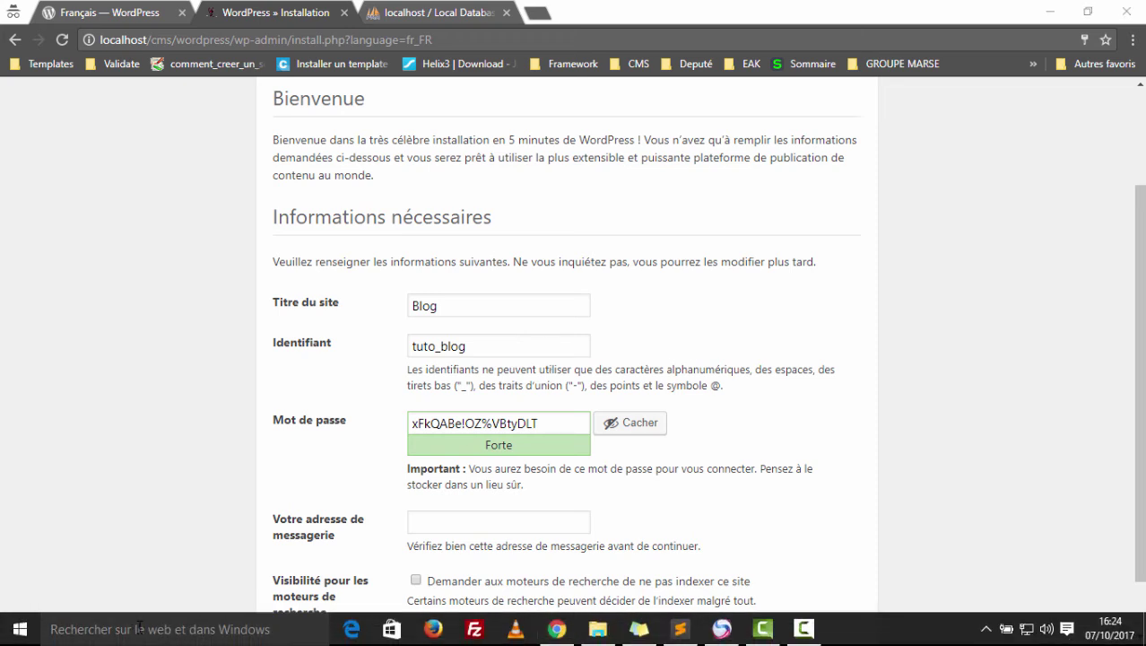
Open Notepad and type the 'identifiant' label with the username, then an 'mdp' label.
left_click(139, 628)
type("bl")
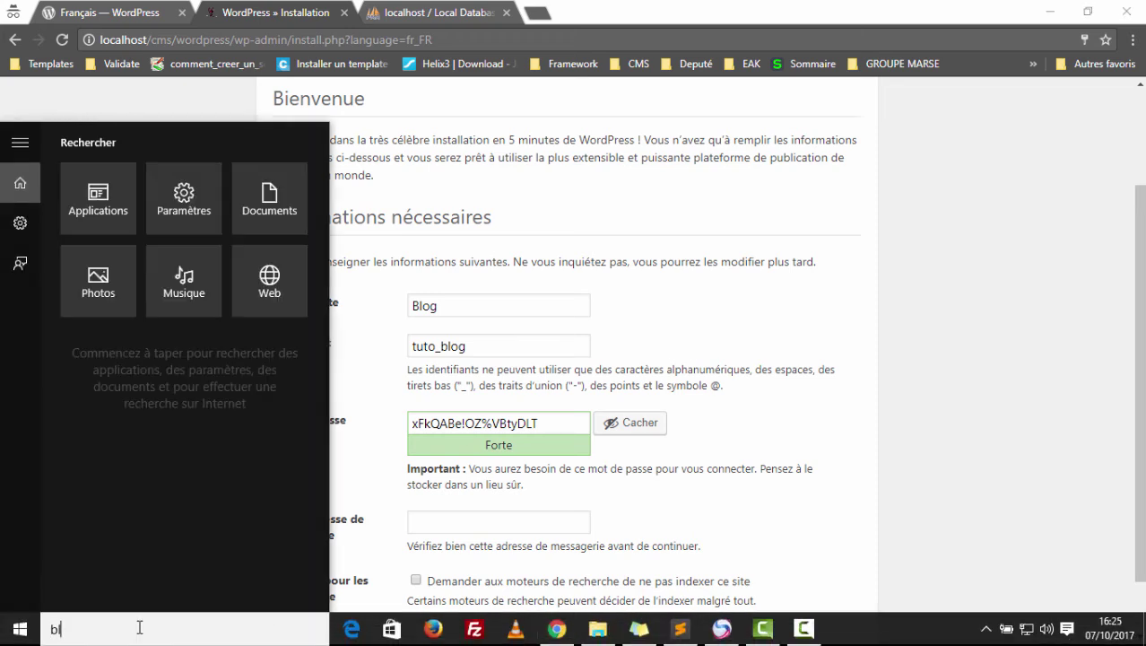
key("BackSpace")
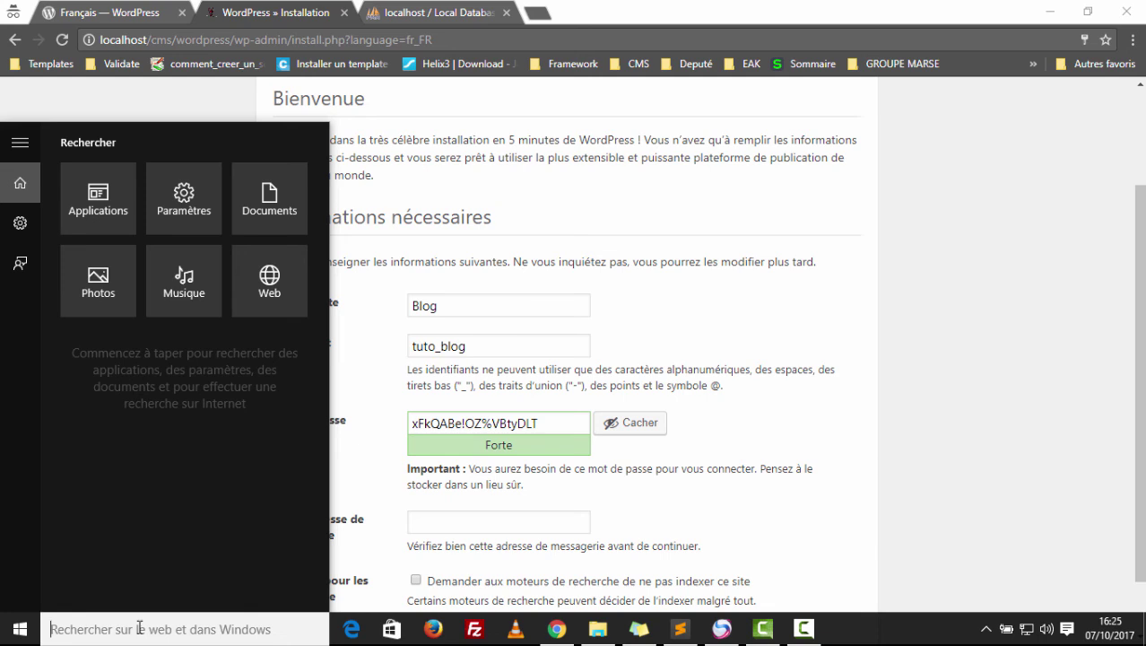
type("note")
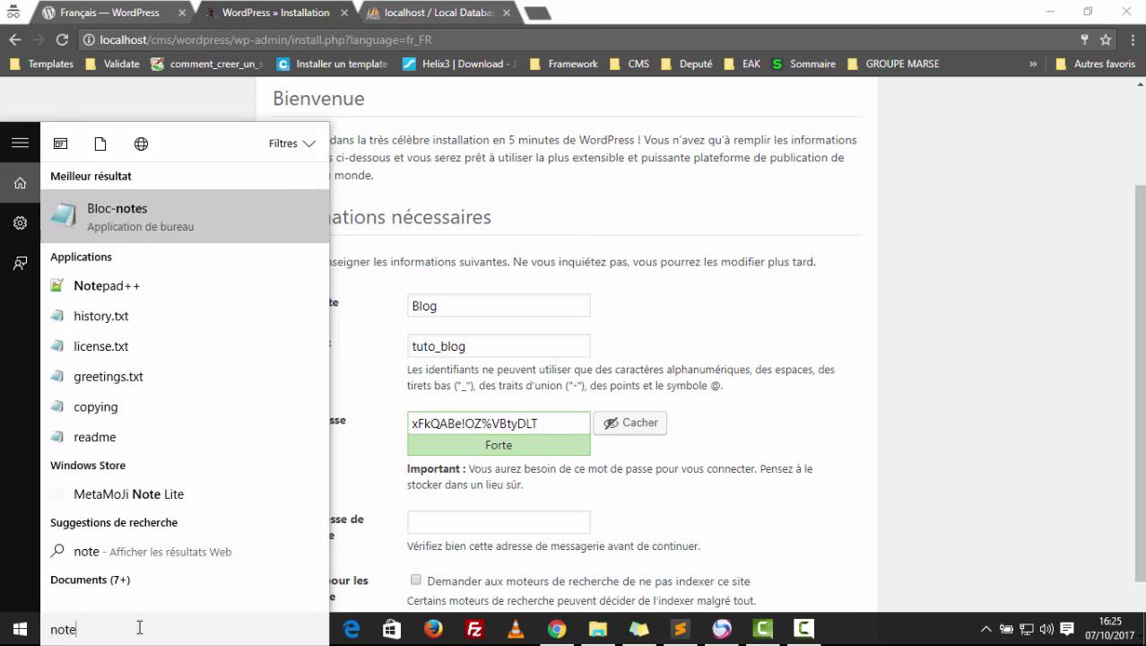
key("Return")
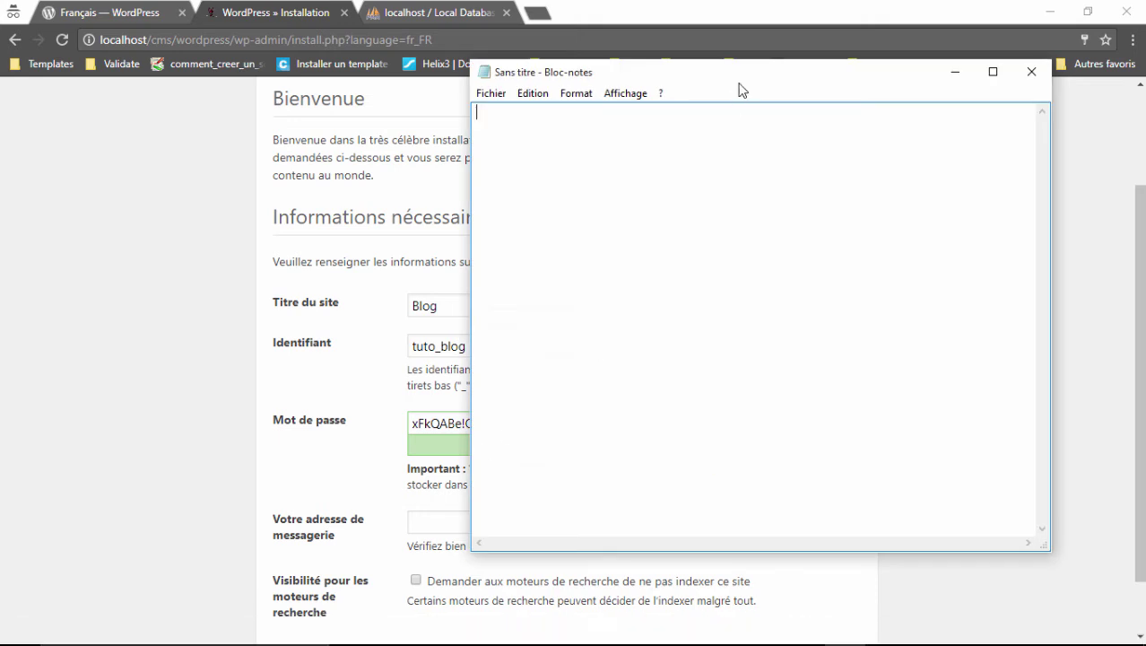
left_click_drag(740, 90, 892, 107)
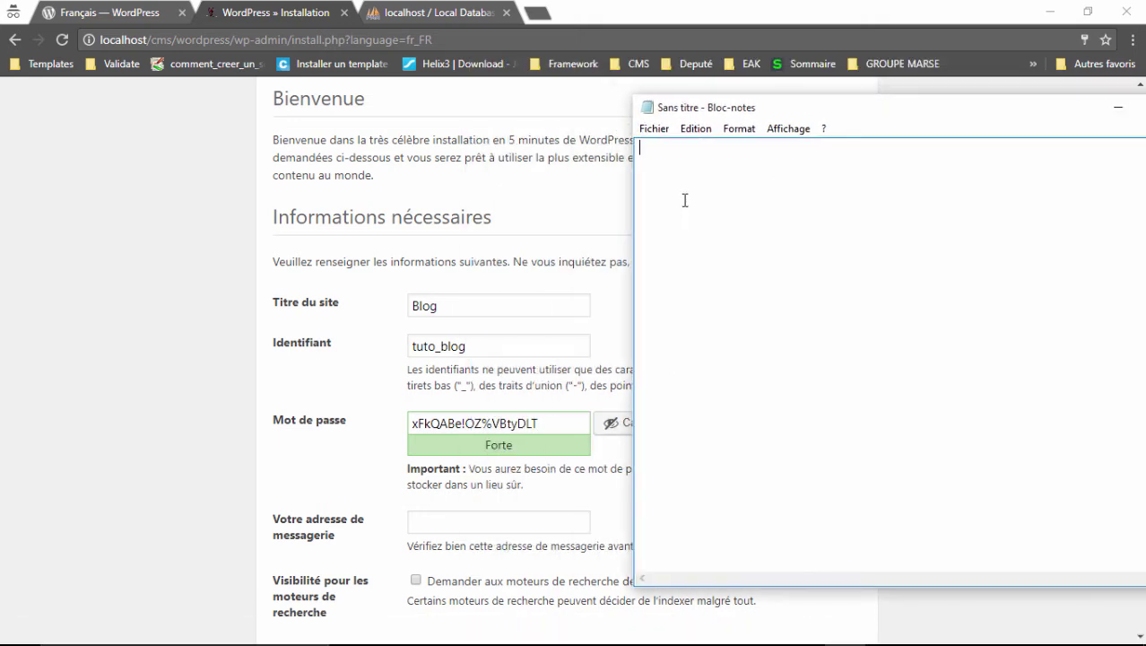
type("identifiant: tuto")
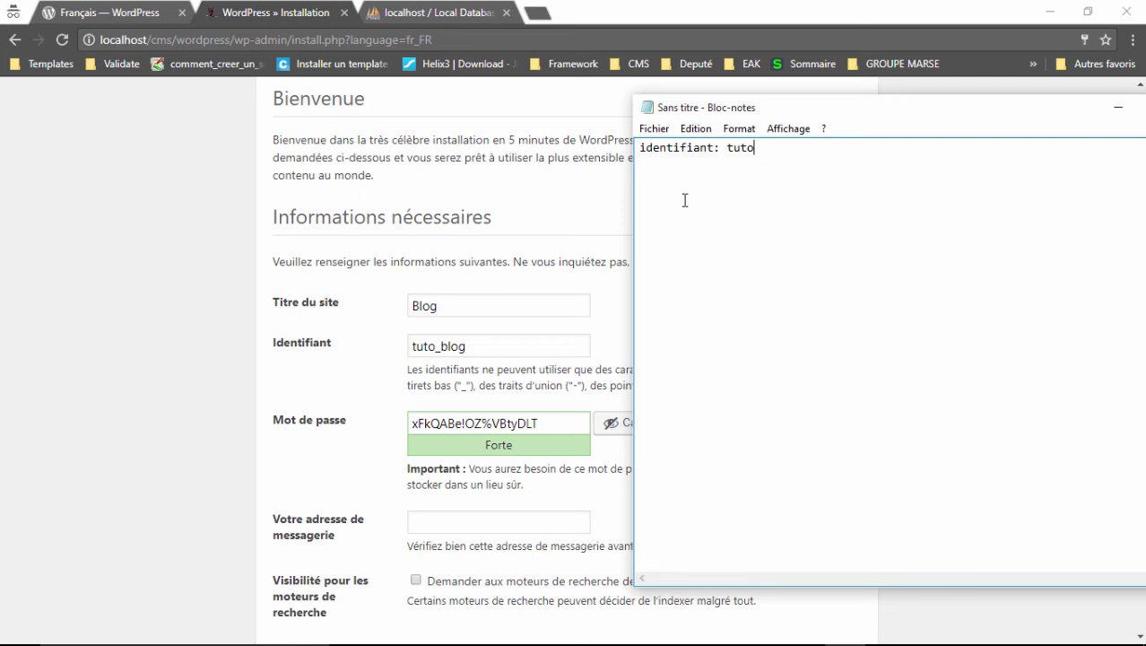
type("blog ")
type("mdp:")
Copy the generated installer password and paste it into the note after mdp.
left_click(536, 427)
triple_click(535, 427)
key("ctrl+c")
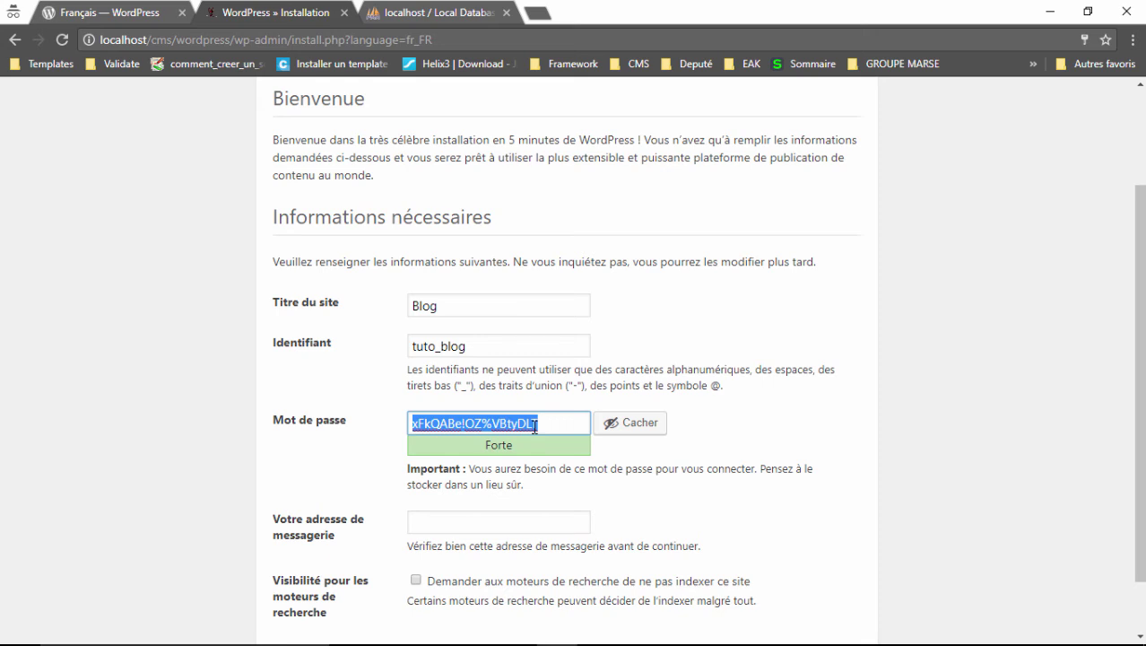
left_click(606, 455)
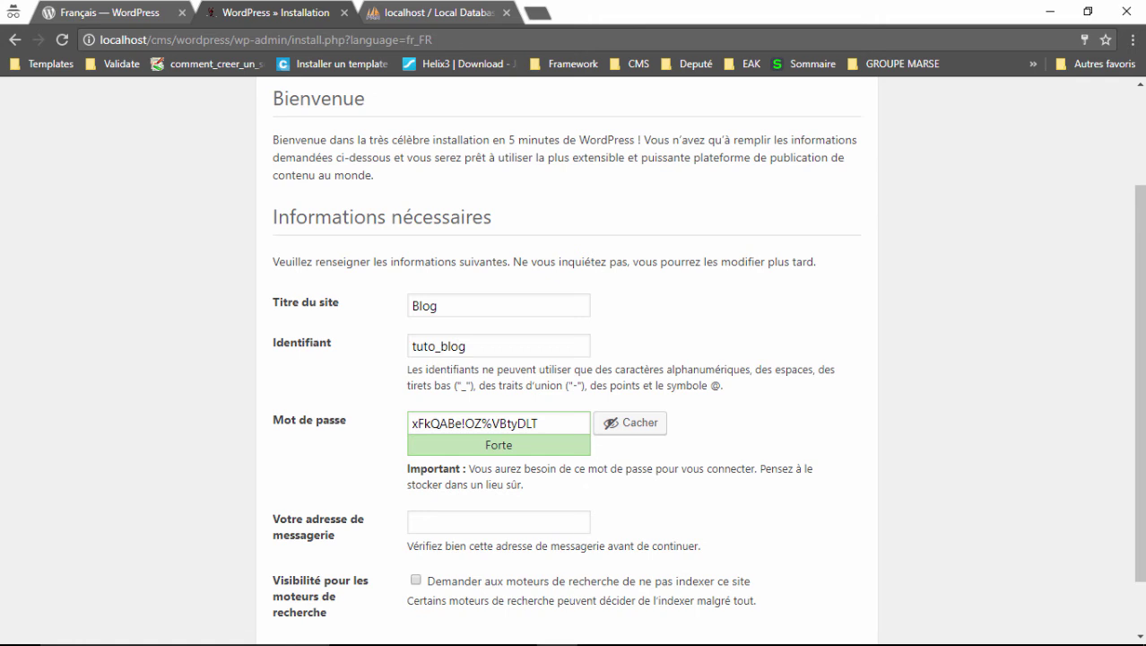
mouse_move(762, 639)
left_click(843, 632)
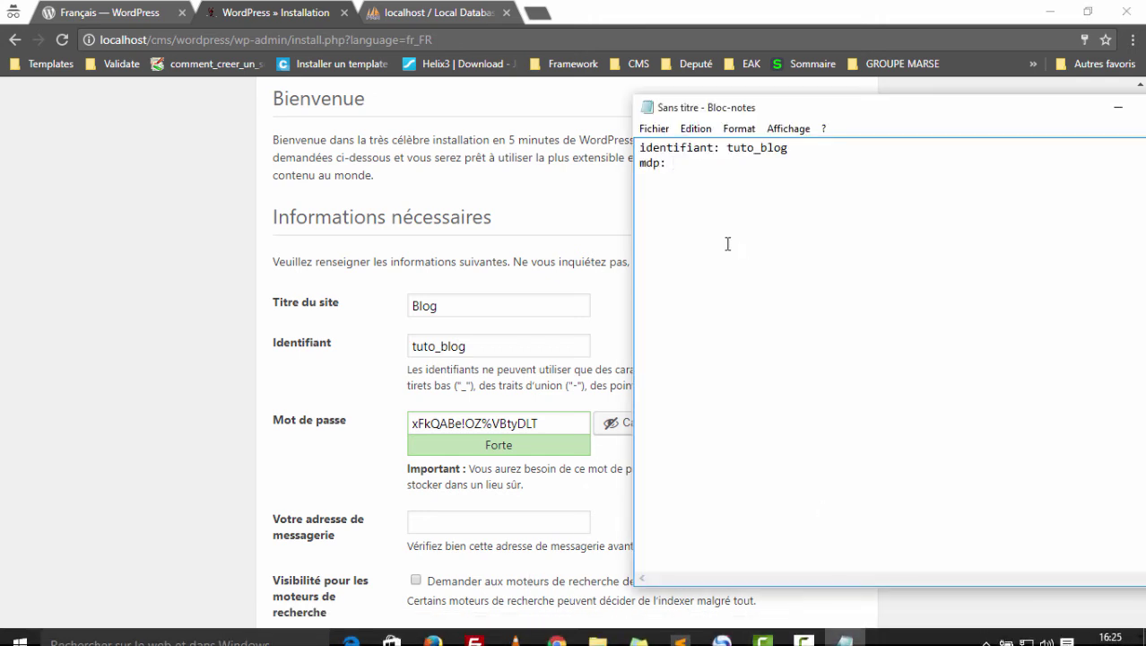
key("ctrl+v")
key("Return")
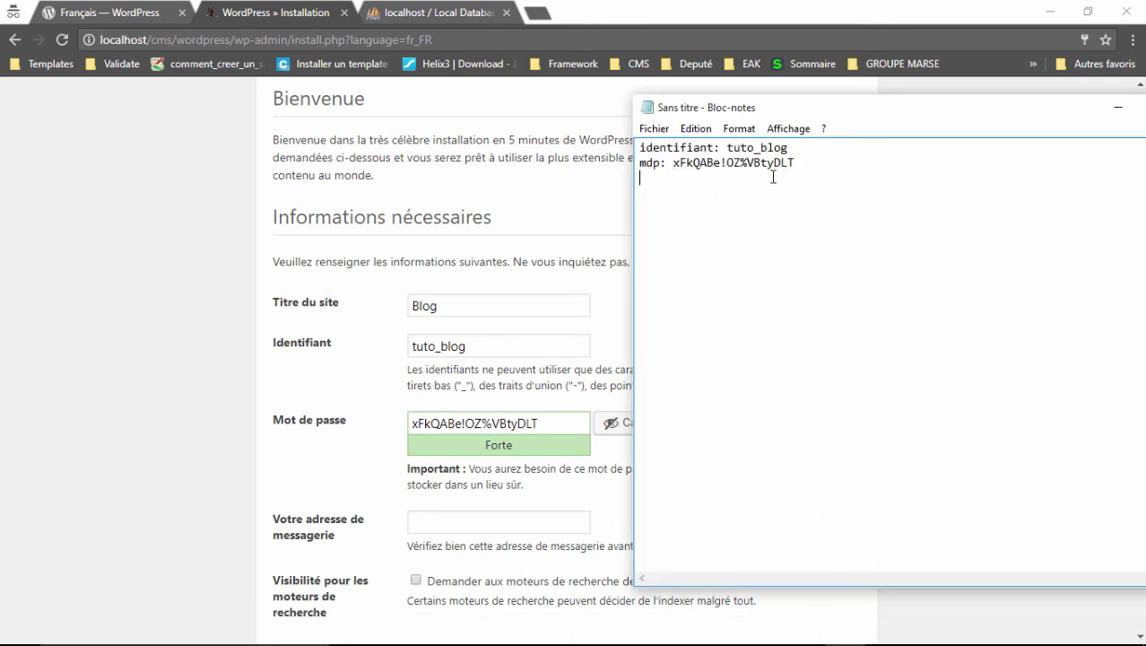
left_click(603, 459)
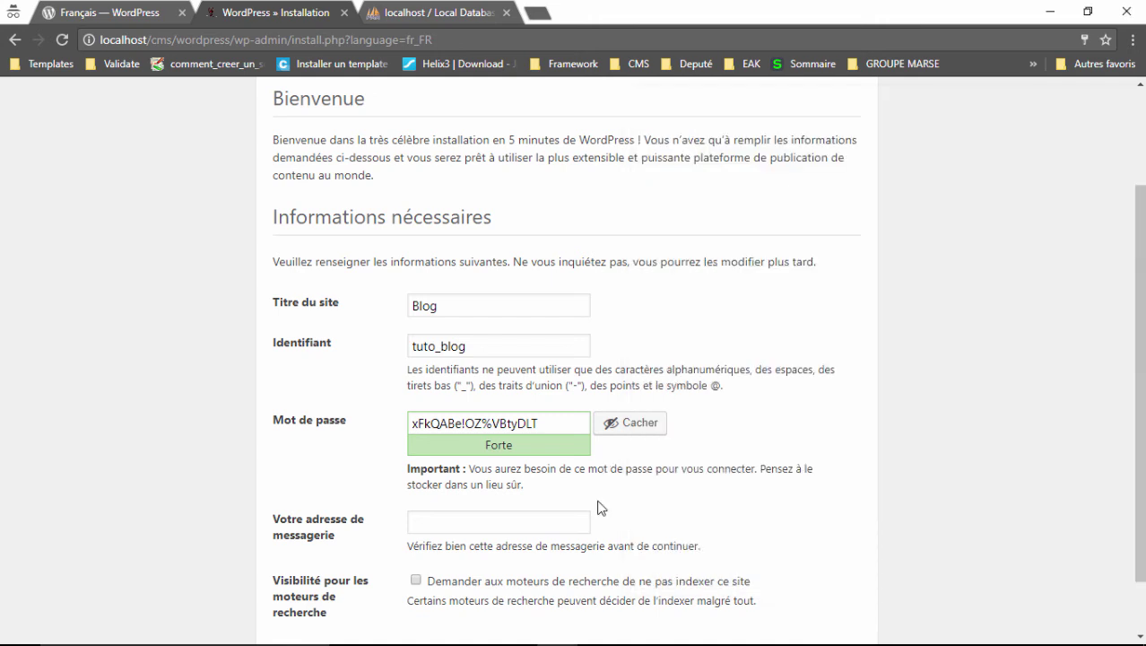
Enter the administrator's e-mail address and run the WordPress installation.
scroll(599, 508, "down", 1)
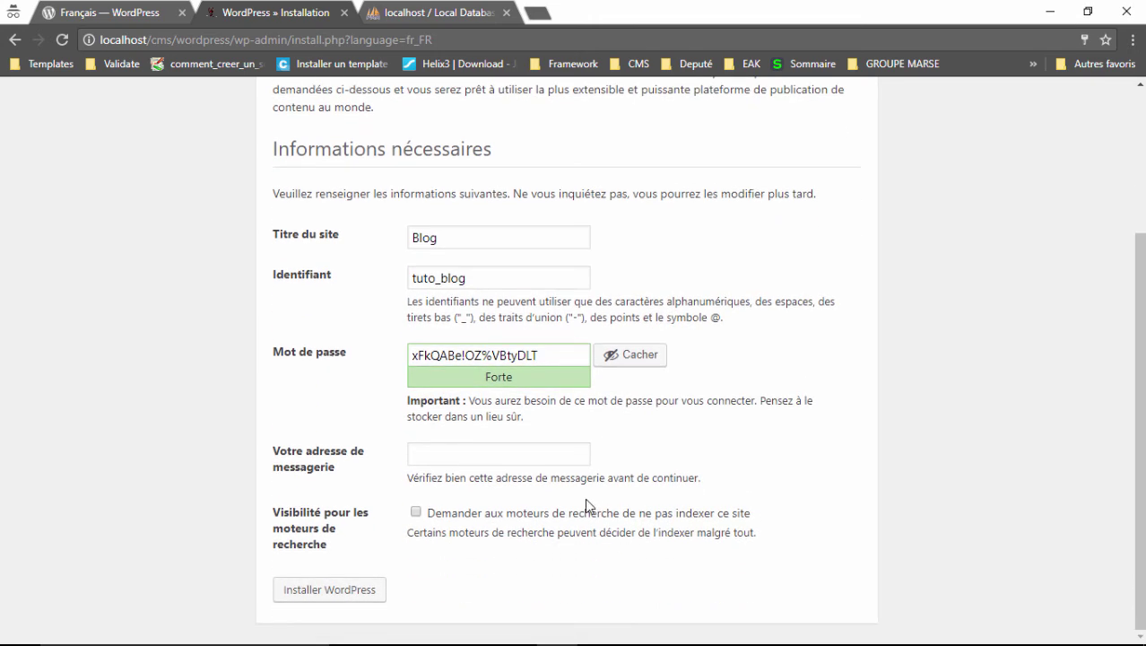
left_click(441, 465)
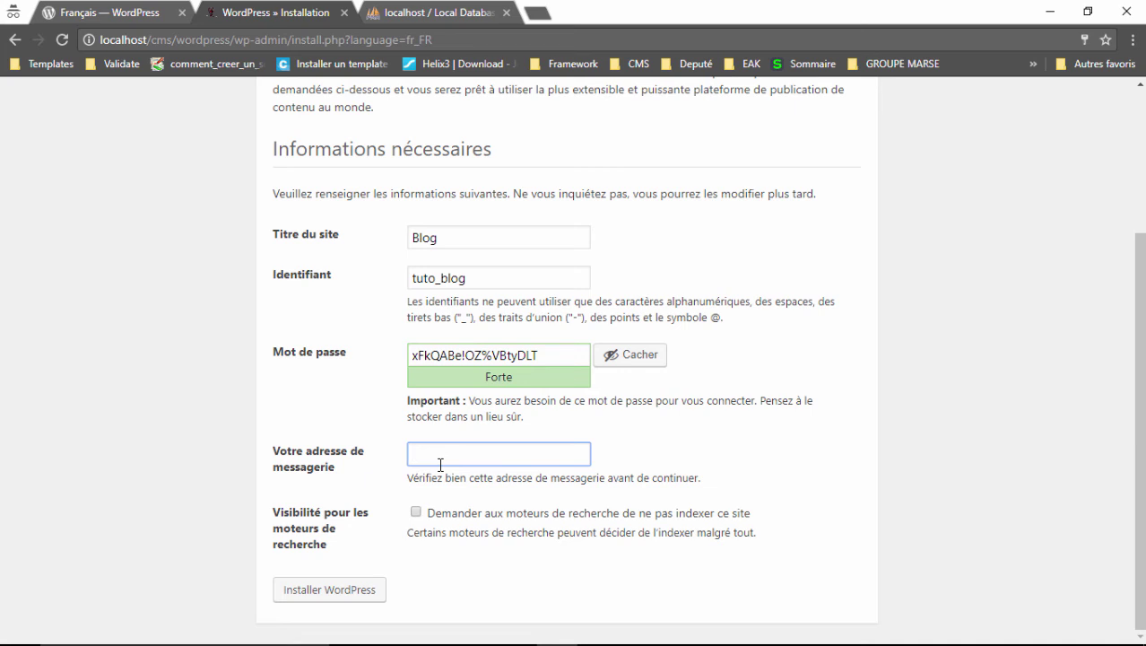
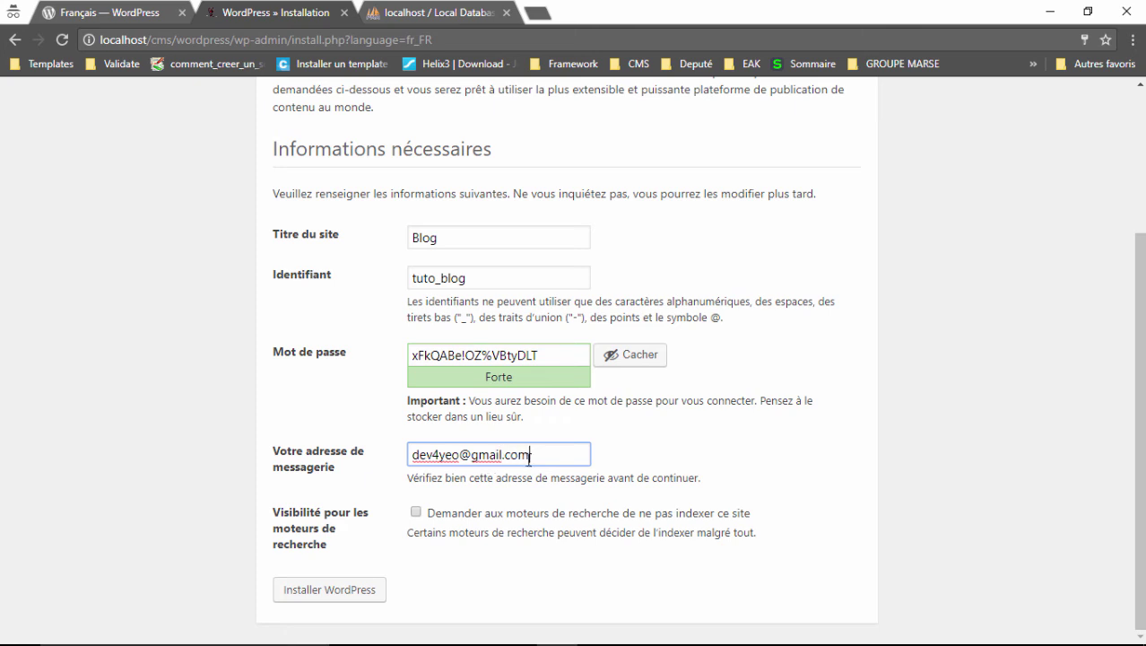
left_click(685, 460)
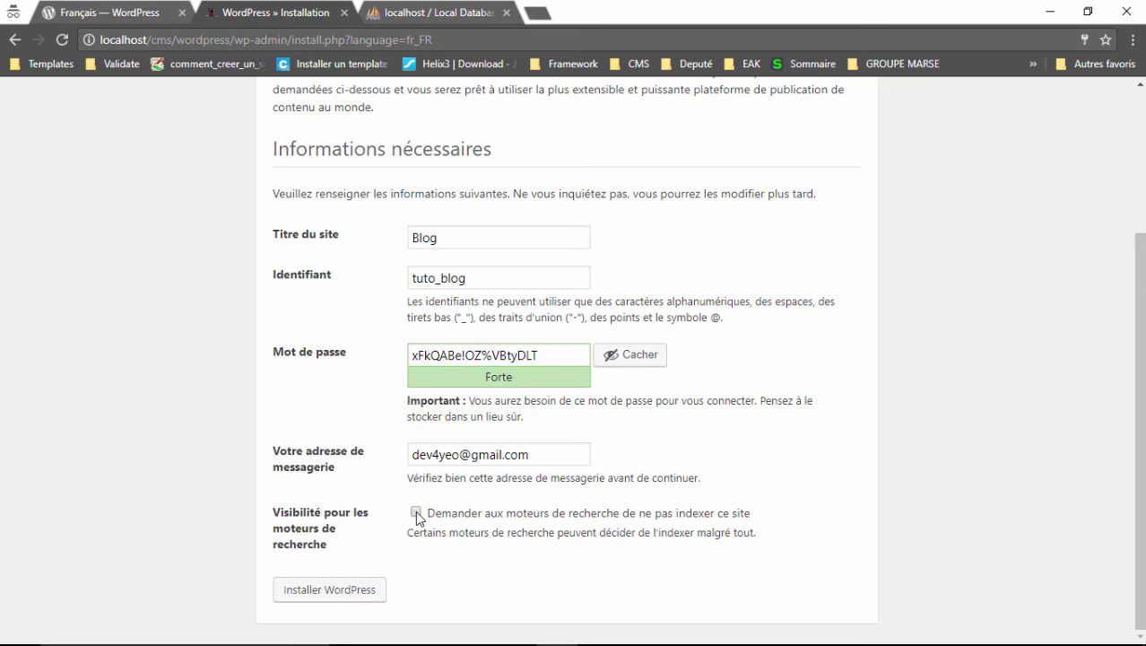
left_click(298, 606)
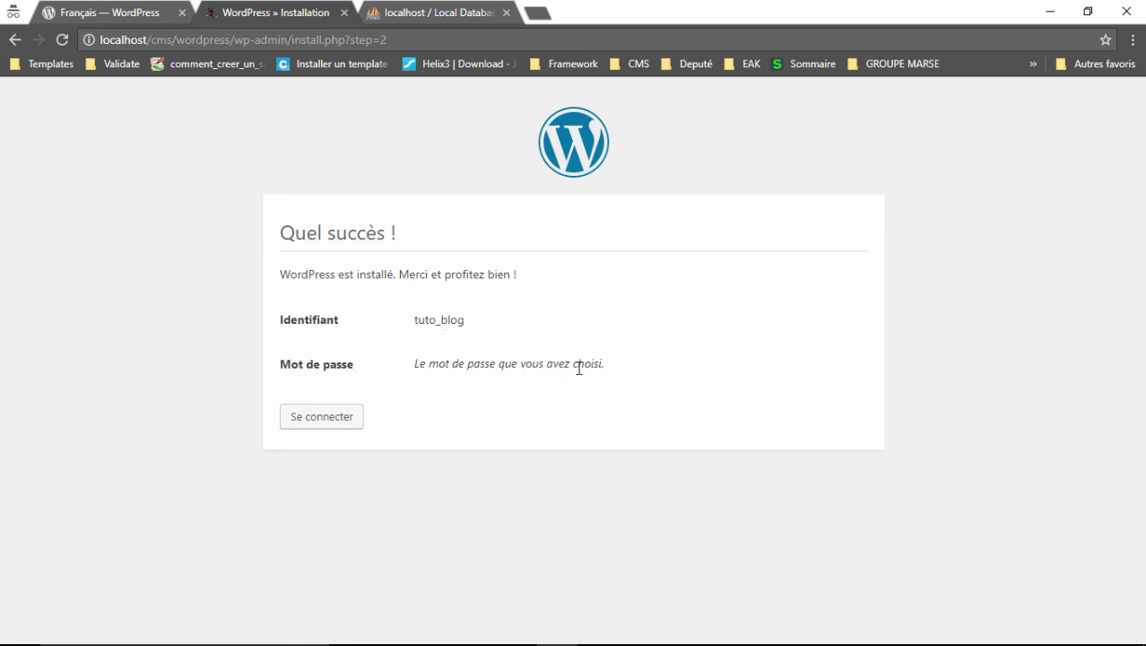
Sign in to the new Blog site as tuto_blog with the pasted admin password.
left_click(309, 427)
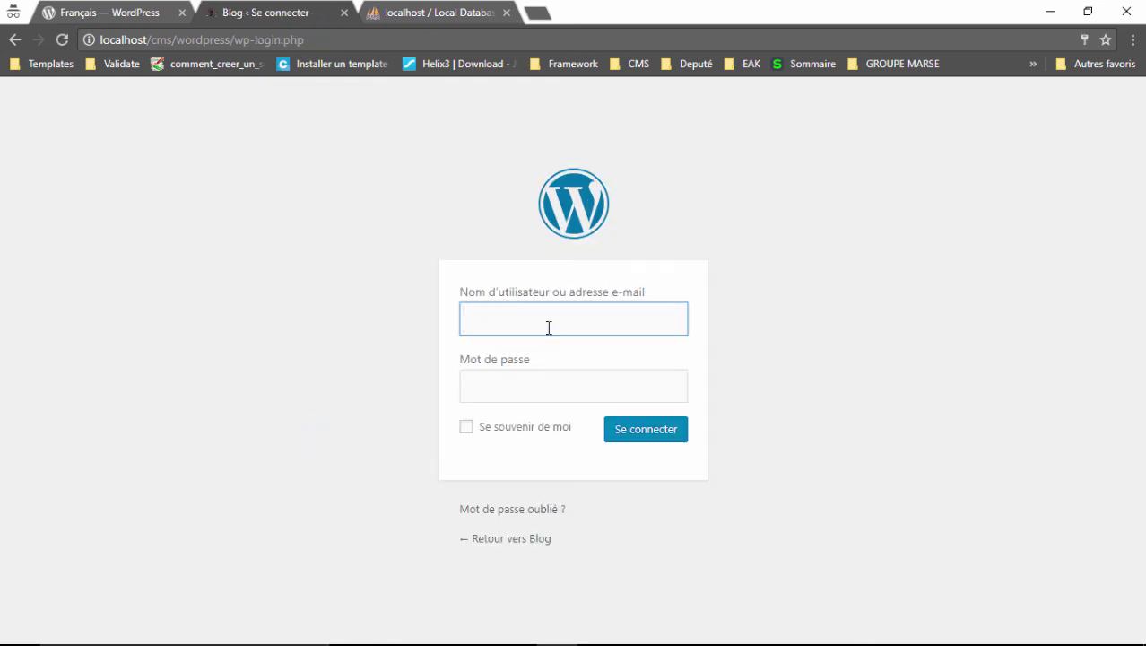
left_click(549, 327)
type("tuto_blog")
left_click(541, 383)
key("ctrl+v")
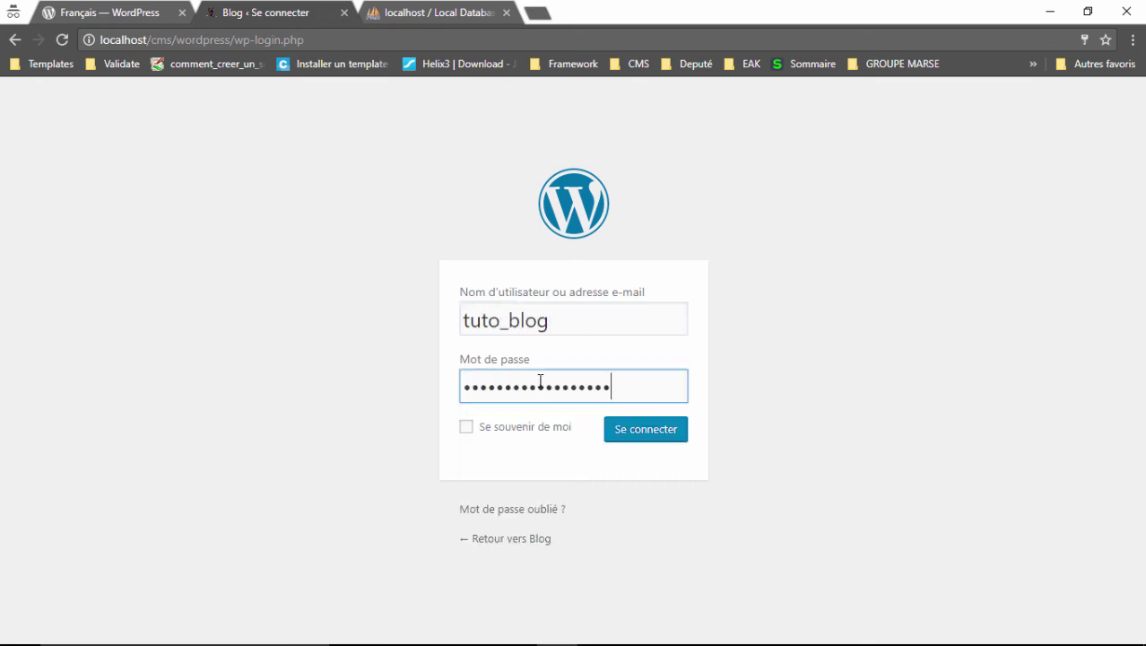
left_click(718, 417)
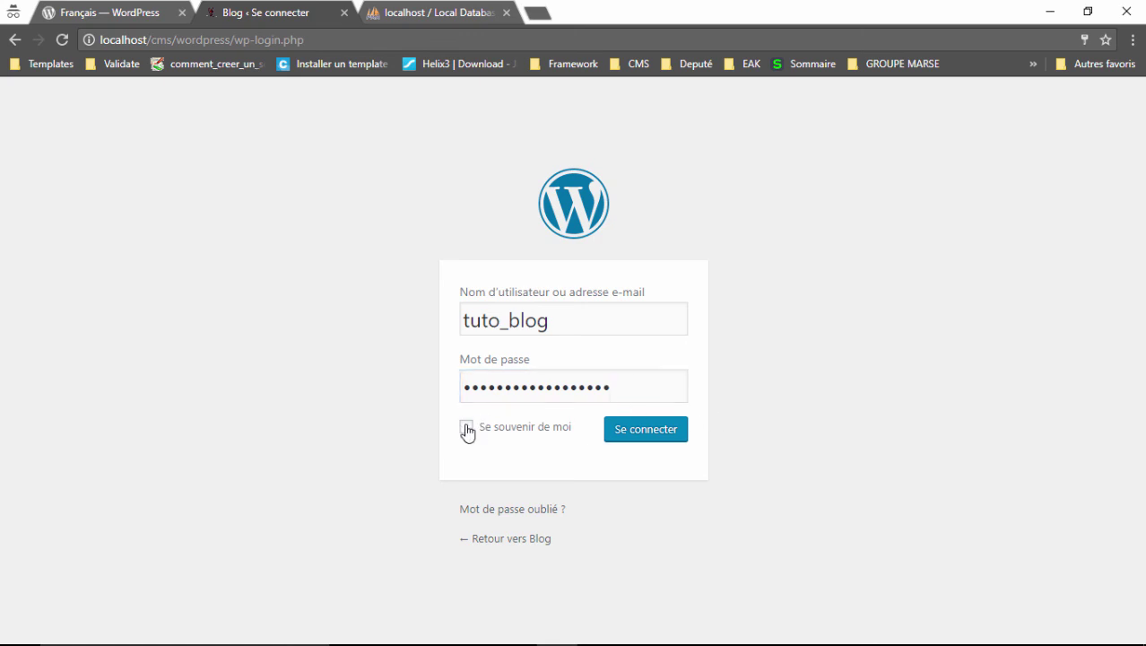
left_click(644, 449)
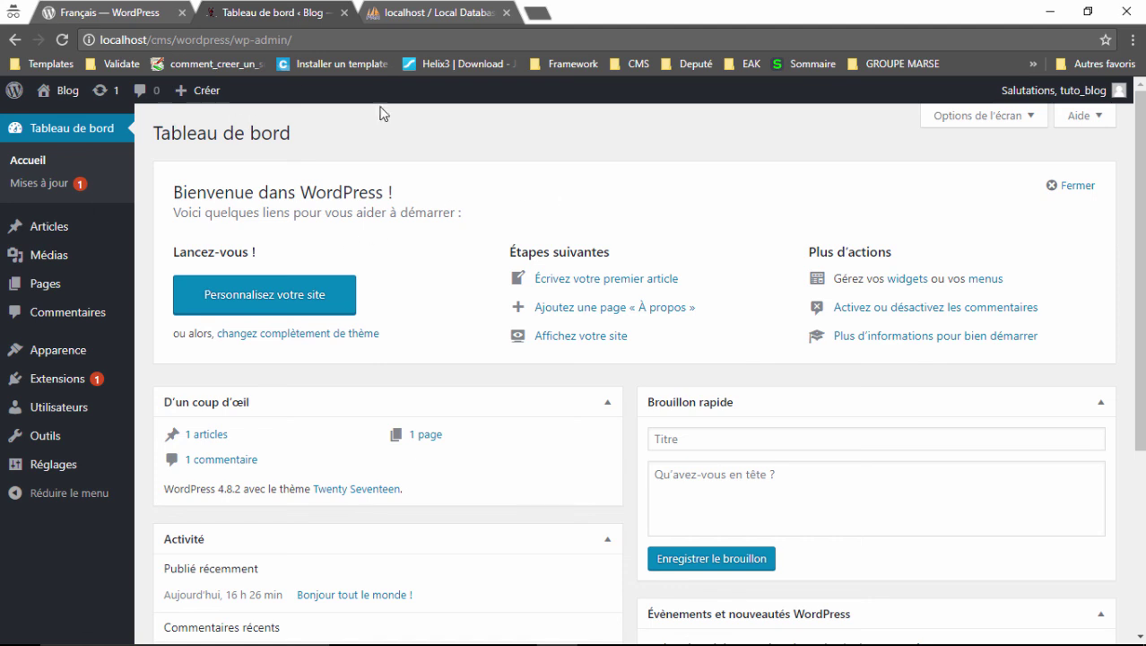
Open the public Blog site in a new tab from the admin bar's Blog menu.
mouse_move(70, 95)
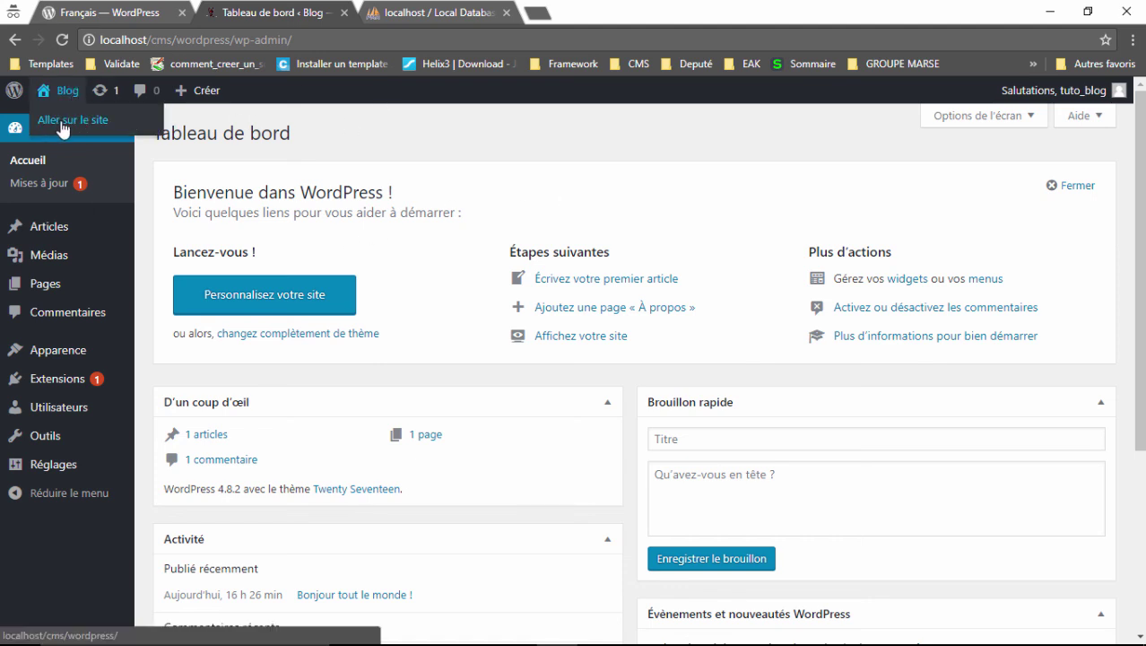
middle_click(61, 126)
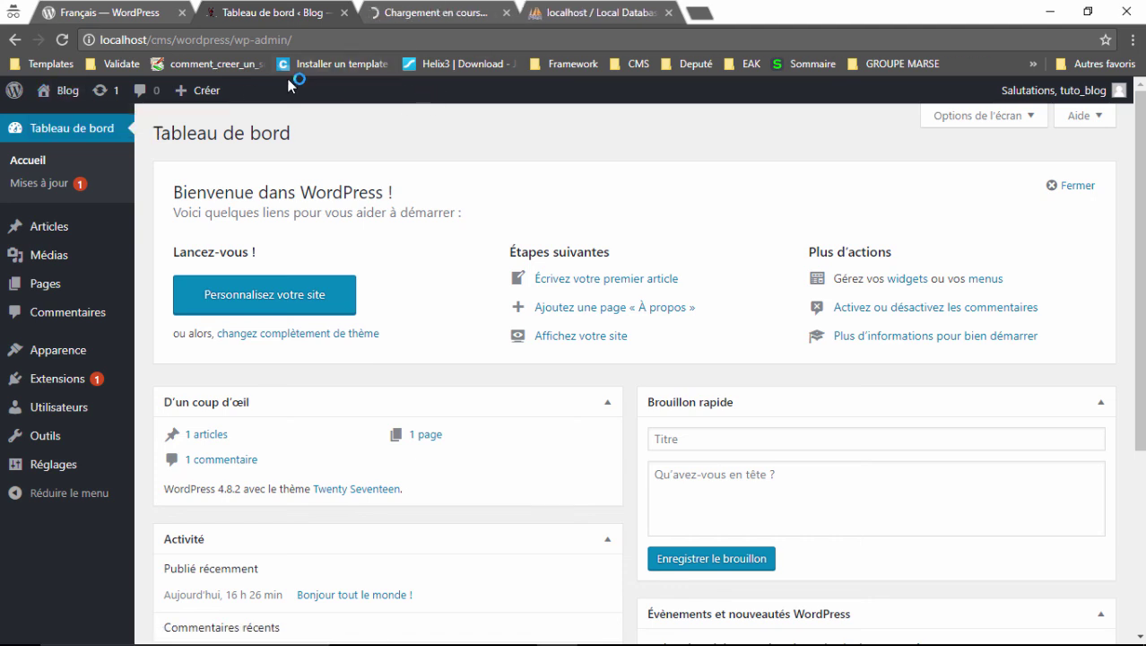
Switch to the Blog front page and review its header, 'Bonjour tout le monde !' article and sidebar.
left_click(408, 17)
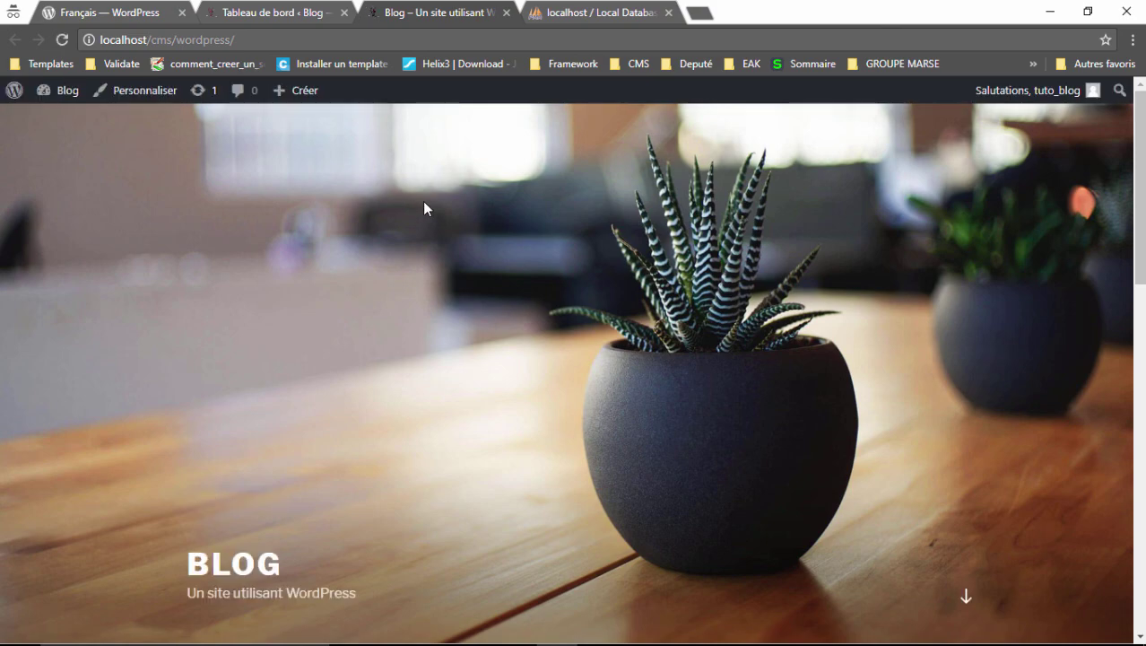
scroll(424, 209, "down", 5)
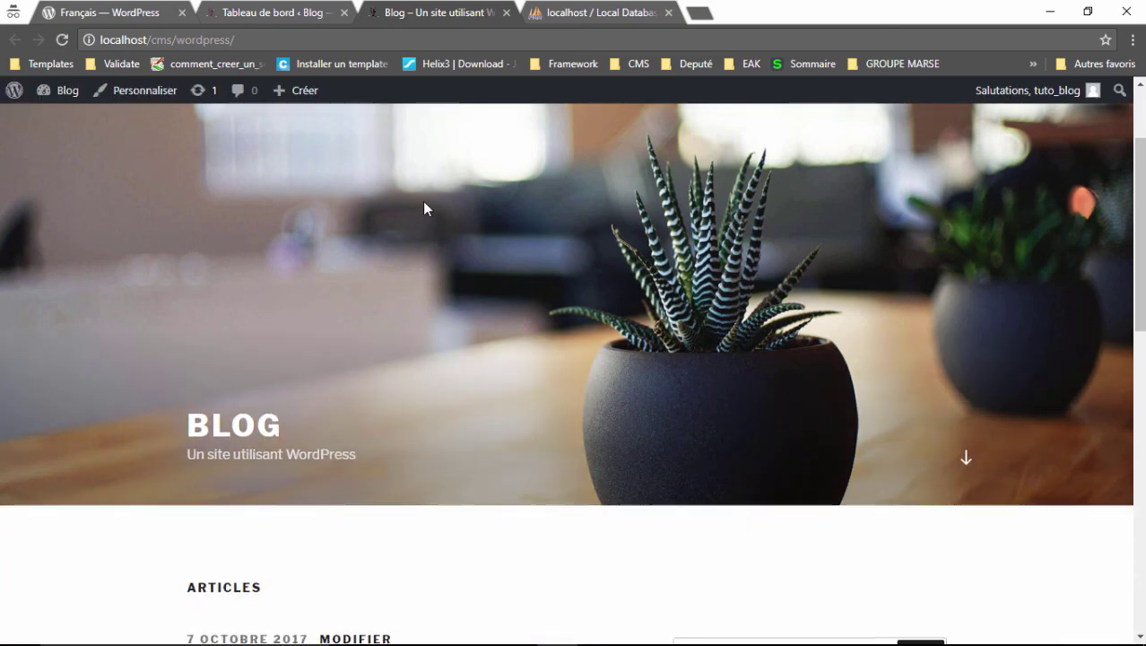
scroll(424, 206, "down", 1)
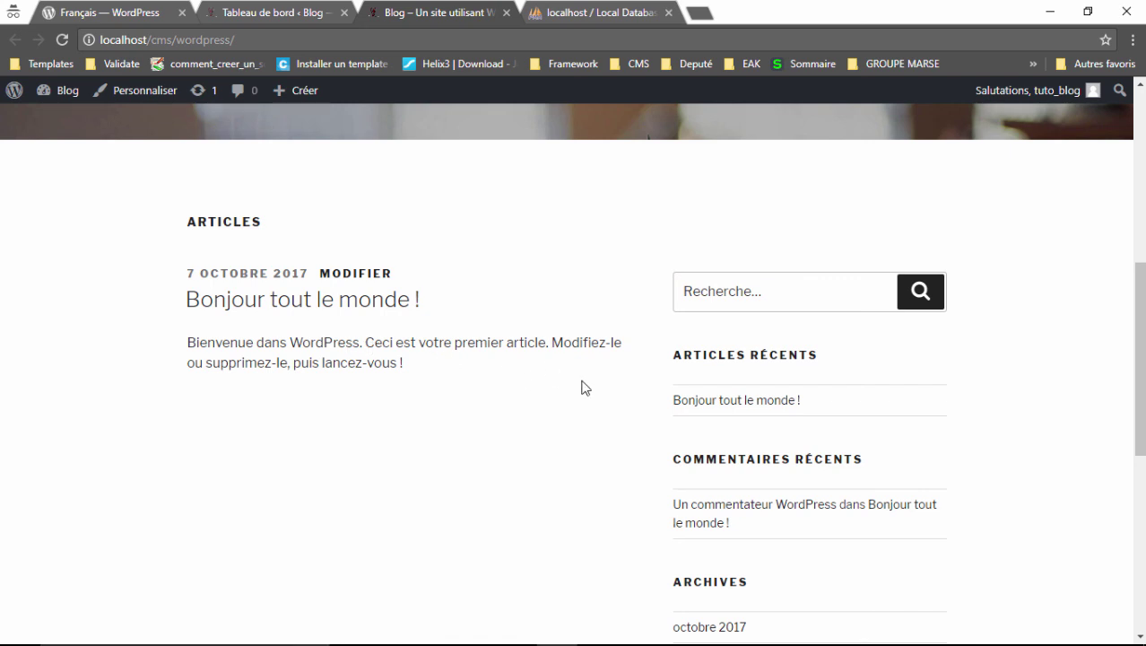
scroll(583, 386, "down", 1)
scroll(583, 387, "down", 4)
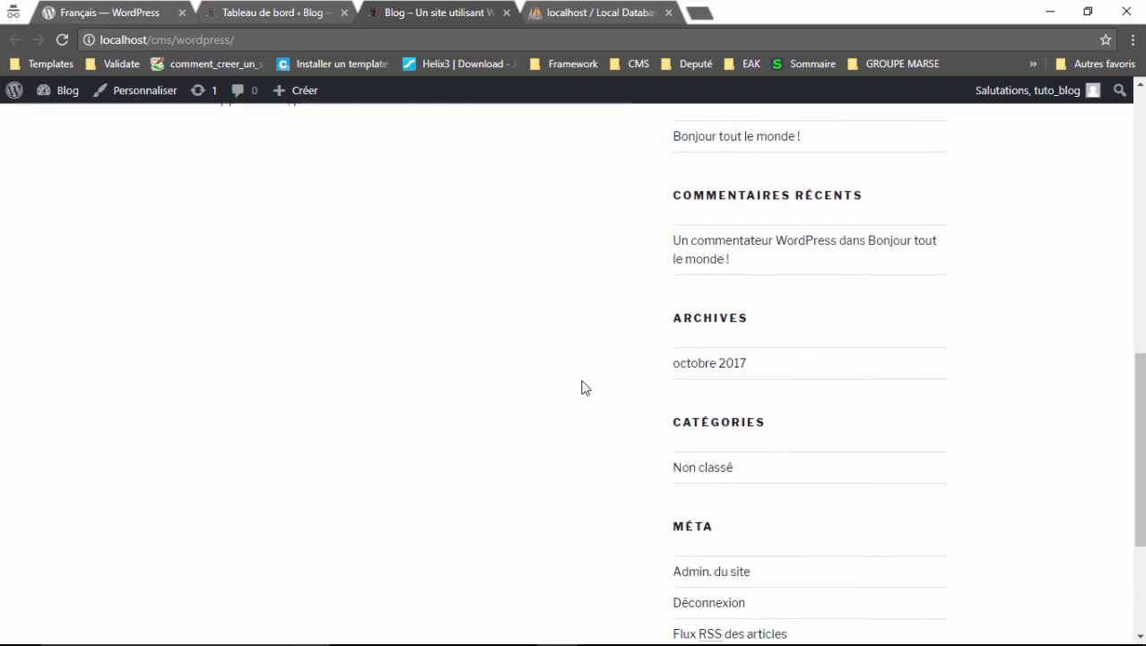
scroll(583, 387, "down", 2)
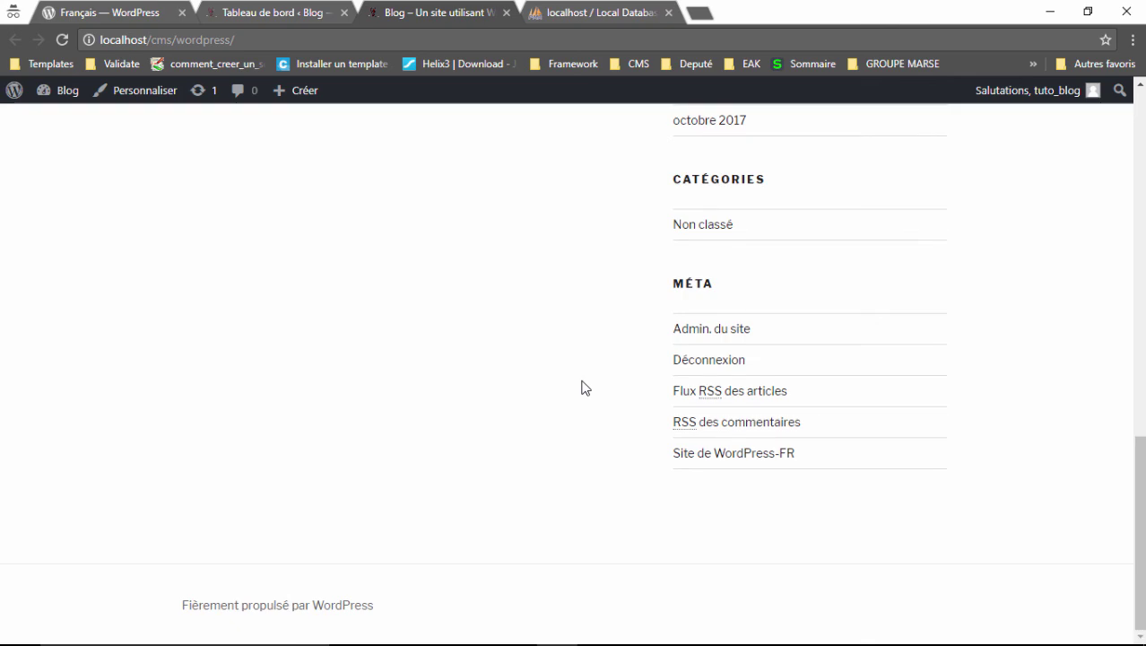
scroll(583, 387, "up", 7)
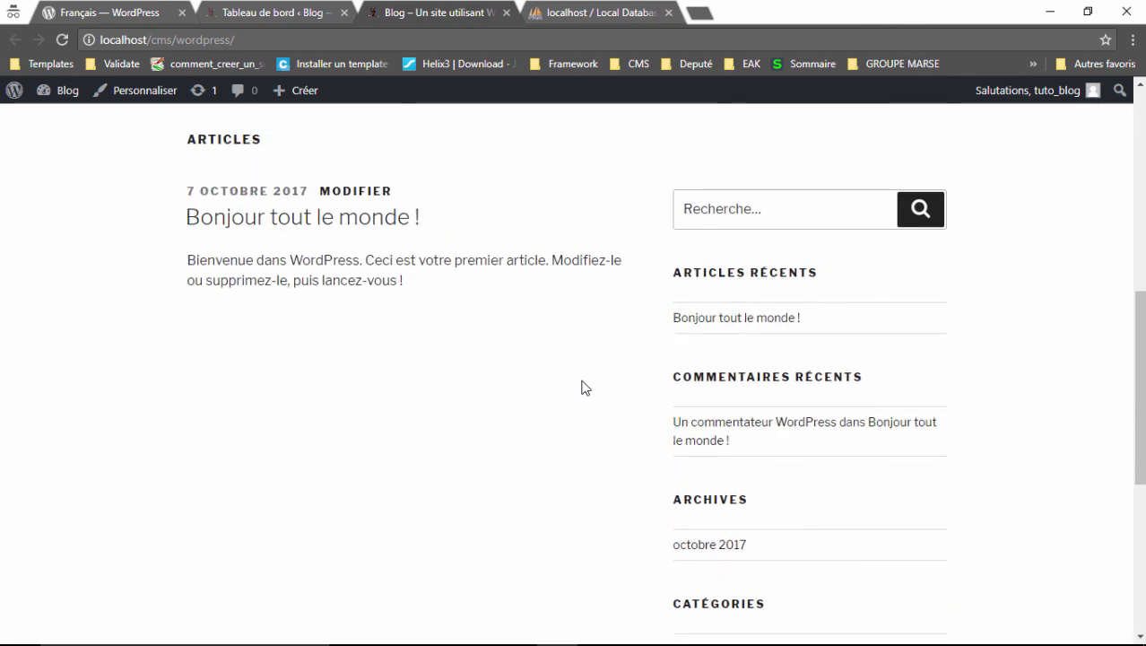
scroll(583, 386, "up", 3)
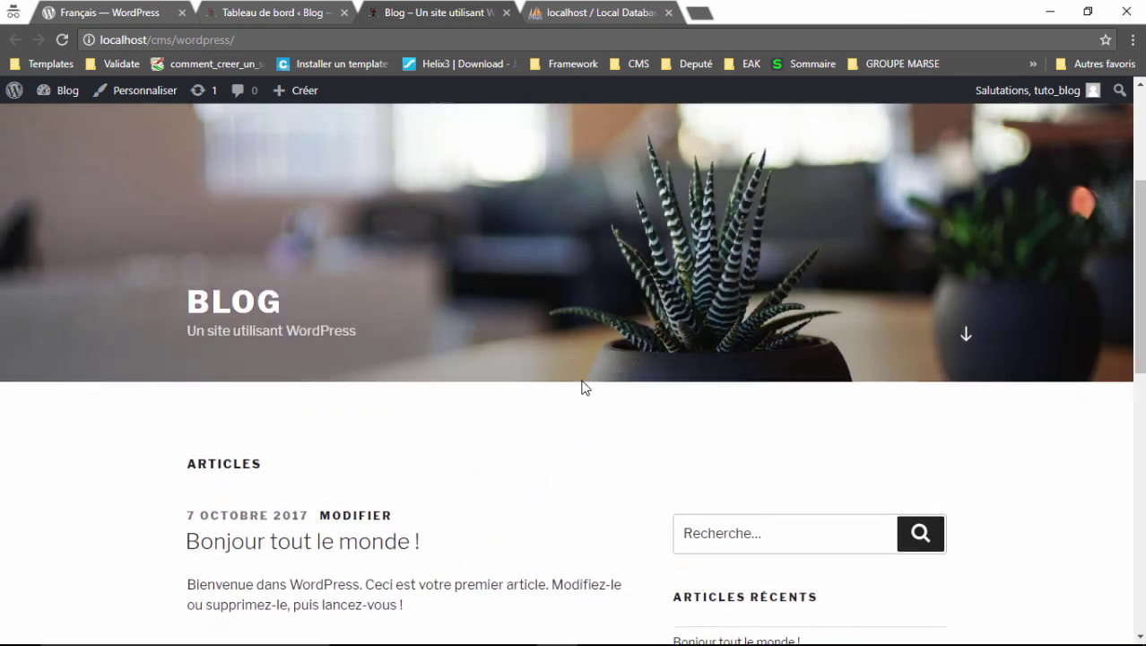
scroll(582, 387, "up", 3)
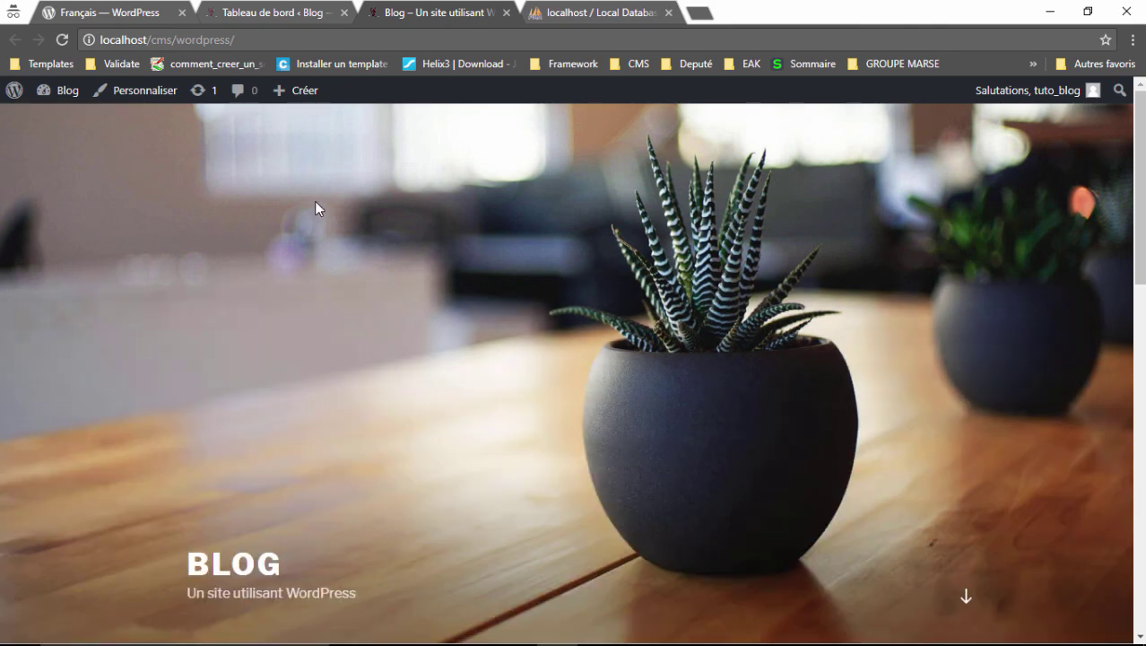
scroll(315, 208, "down", 3)
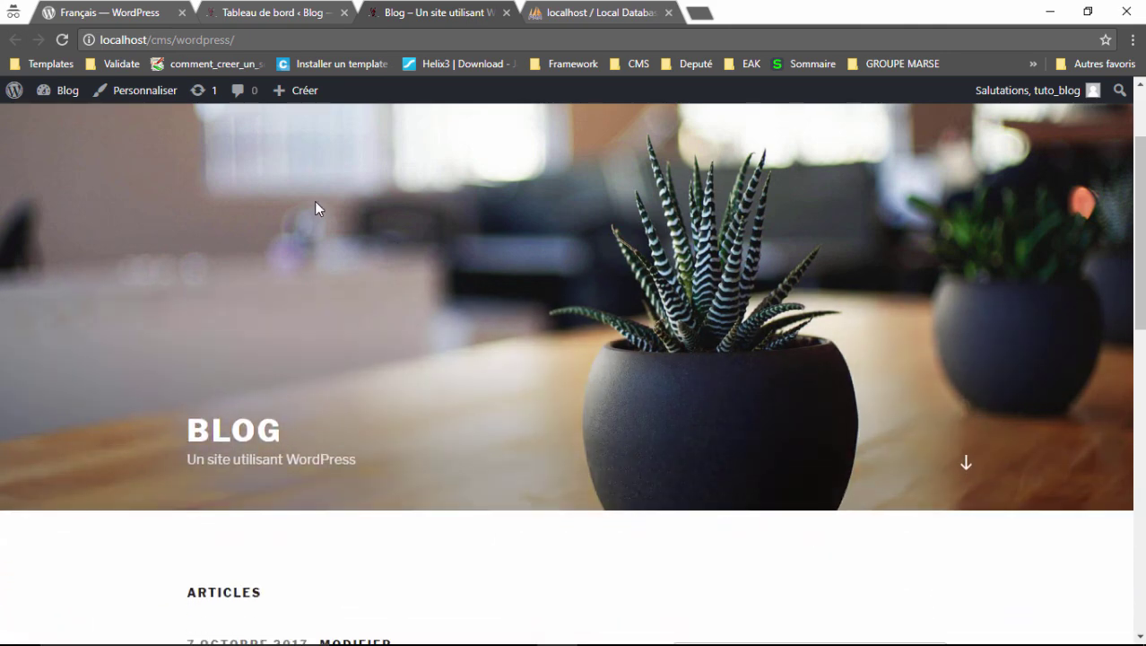
scroll(919, 358, "up", 4)
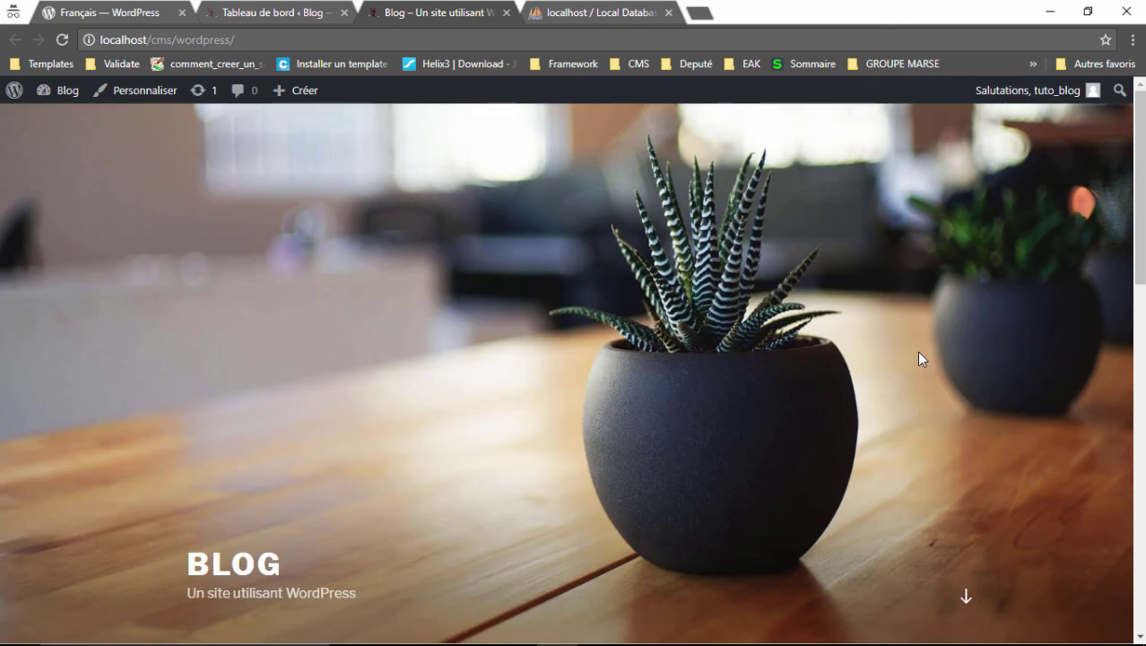